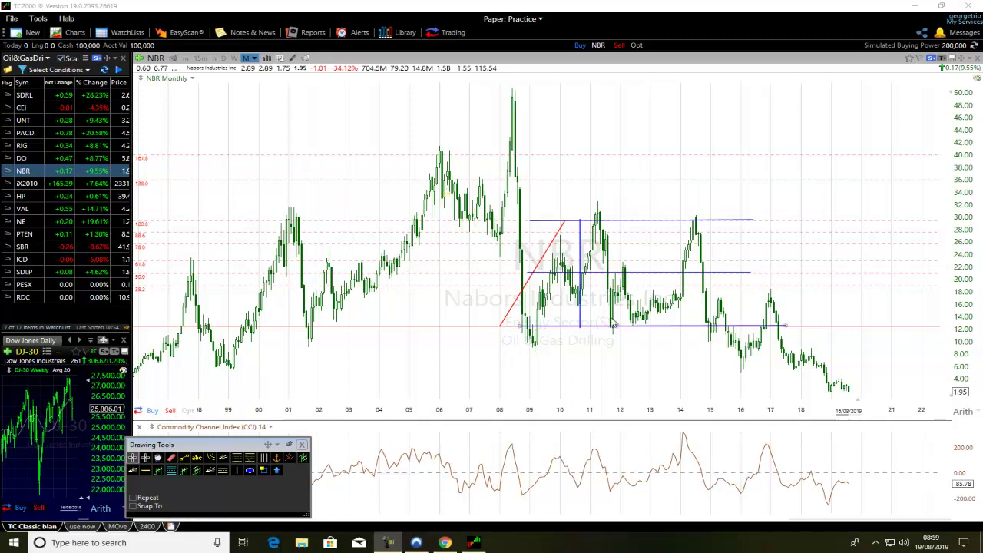
Draw a rising blue trendline from the 2009 low and a falling one from the 2011 high.
click(184, 458)
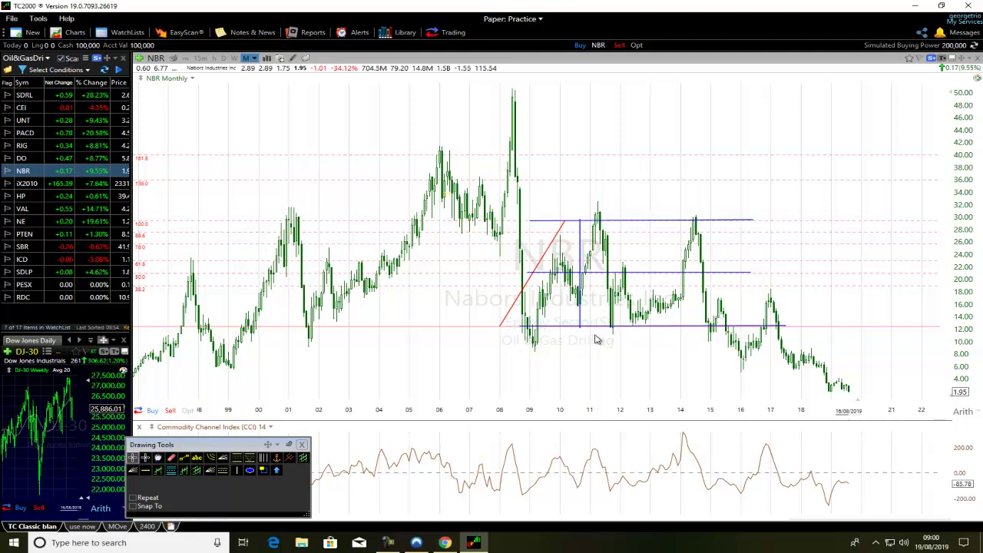
click(184, 456)
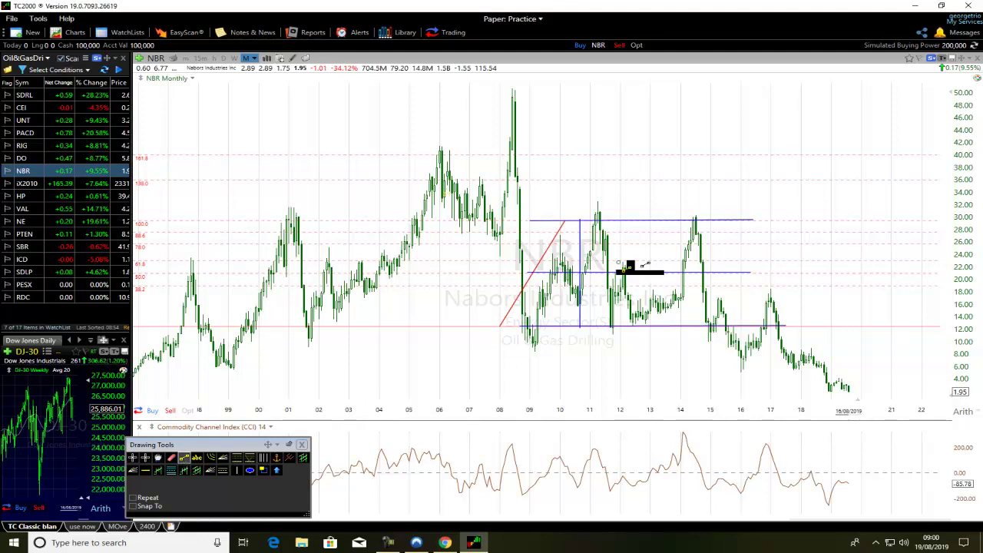
drag(535, 352, 800, 274)
click(183, 457)
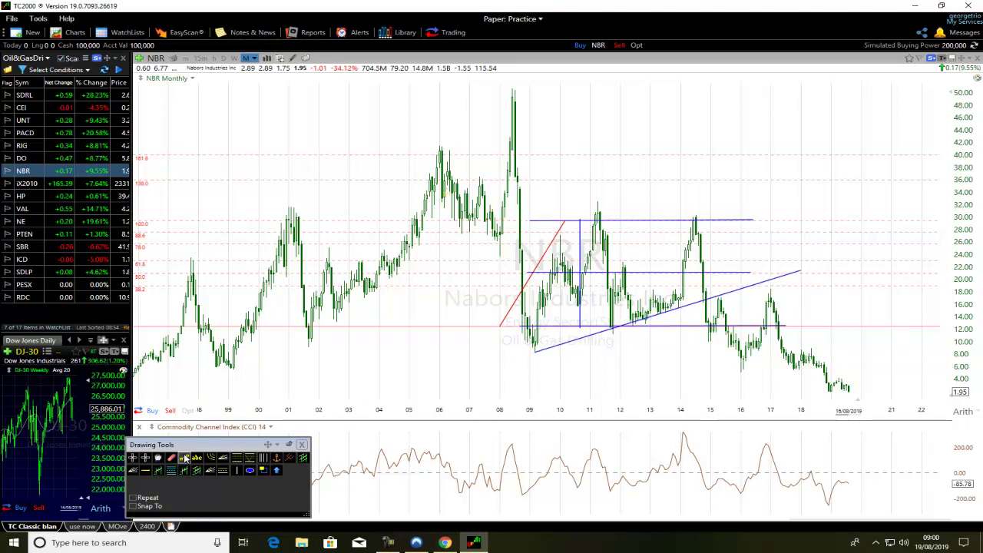
mouse_move(615, 197)
mouse_down()
mouse_move(569, 197)
mouse_move(806, 273)
mouse_up()
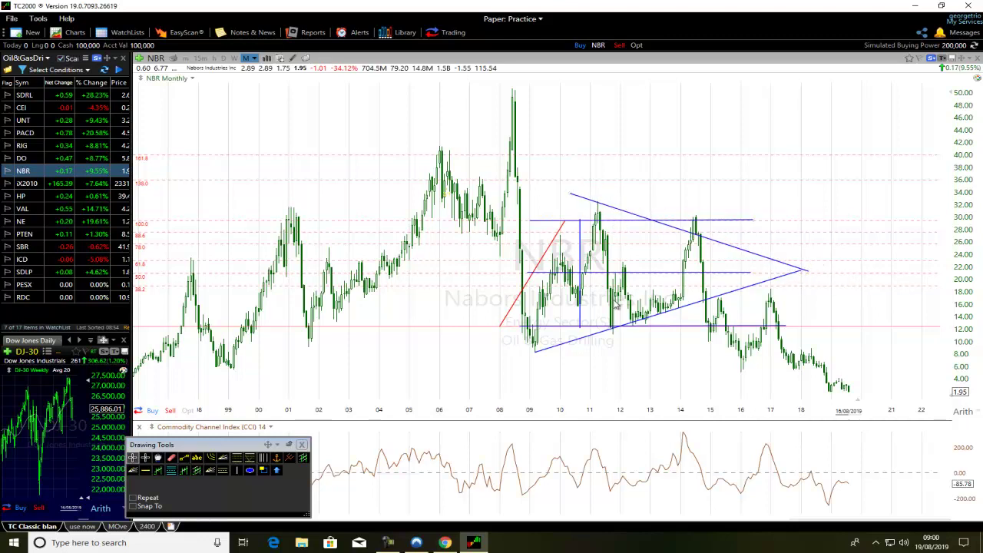
drag(572, 201, 554, 203)
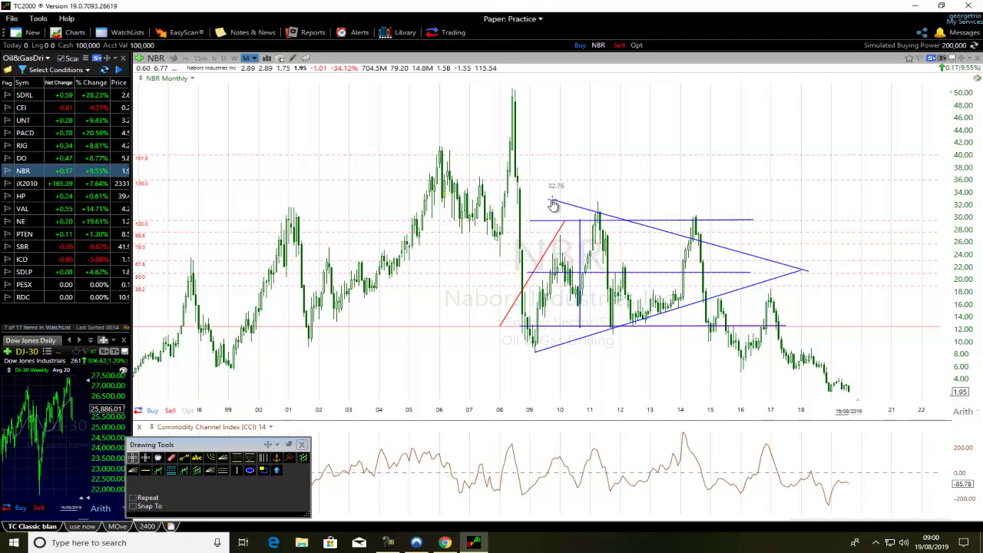
Close the triangle with a vertical left side at 2009.
click(184, 459)
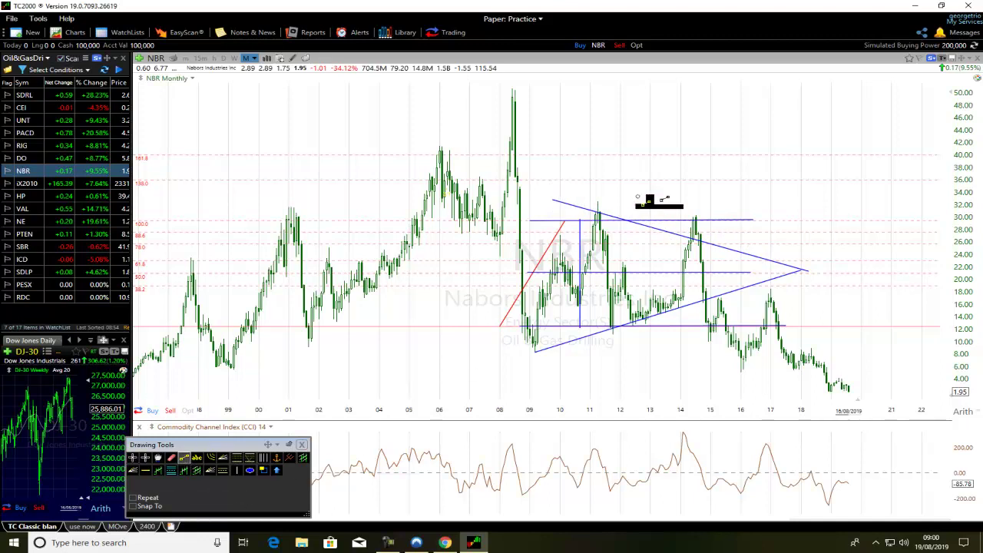
drag(553, 204, 544, 361)
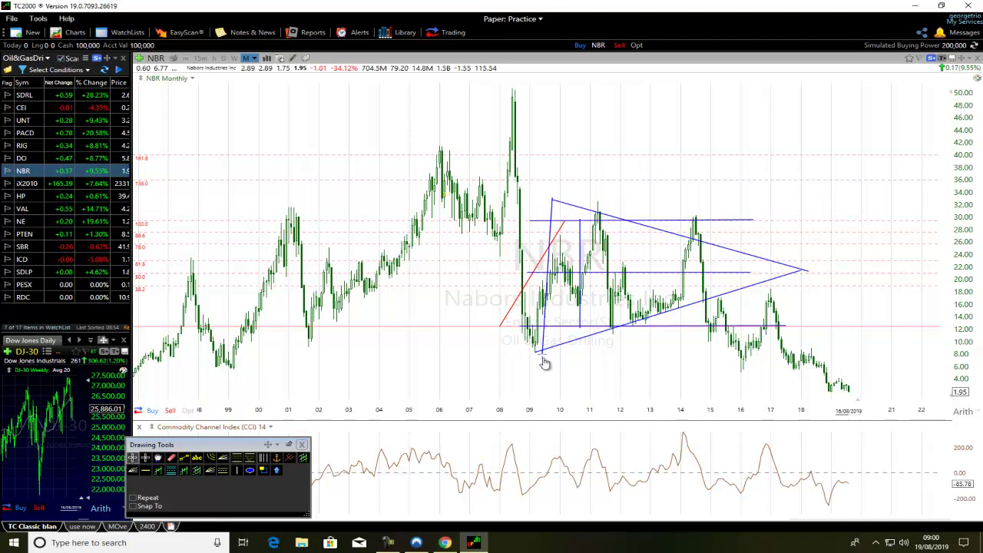
click(696, 242)
drag(545, 358, 552, 353)
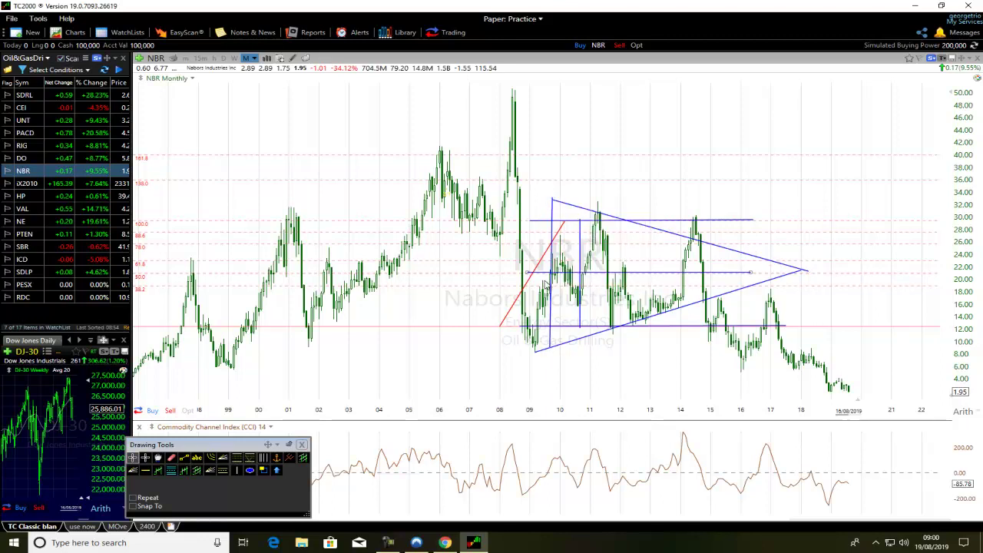
drag(552, 315, 802, 371)
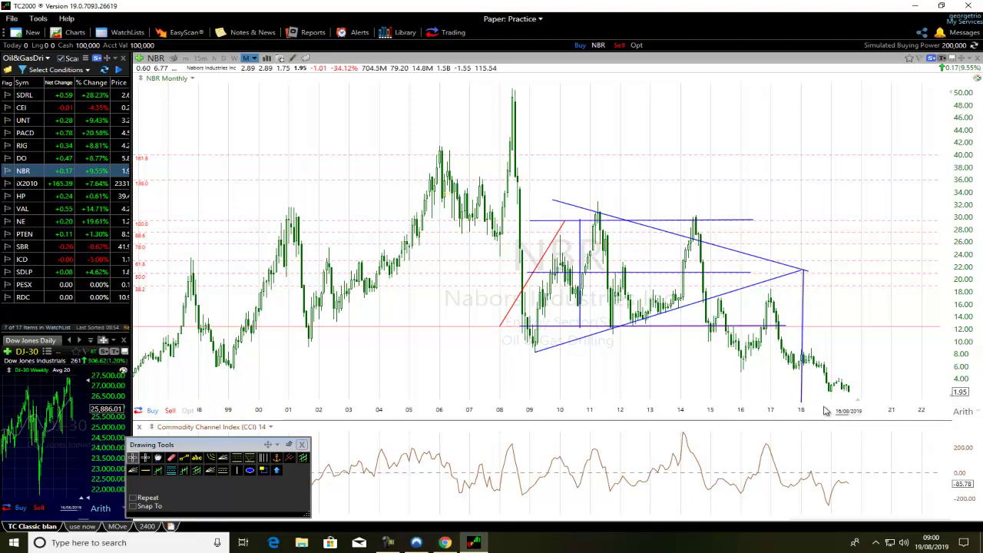
click(778, 343)
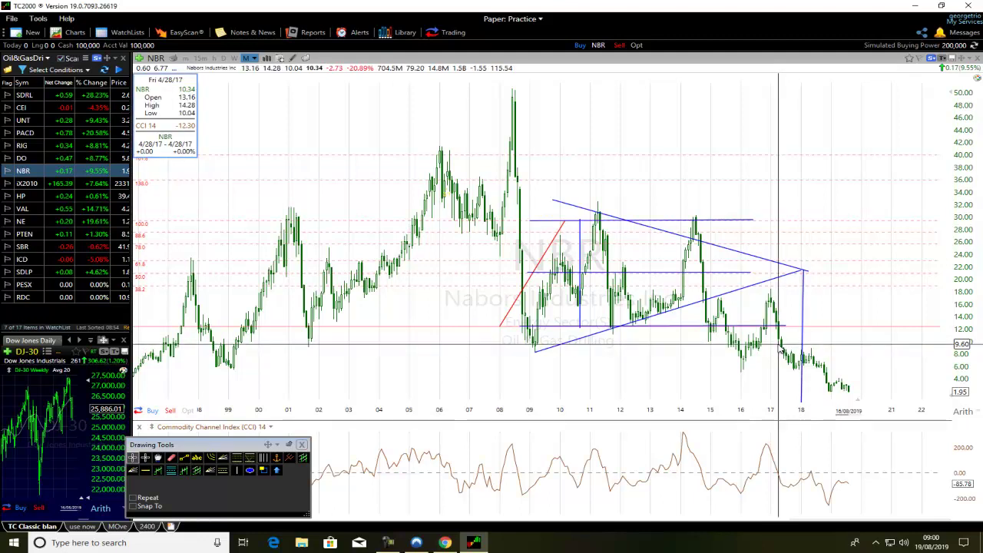
mouse_move(779, 344)
mouse_down()
mouse_move(787, 340)
mouse_move(712, 307)
mouse_move(572, 284)
mouse_move(550, 270)
mouse_up()
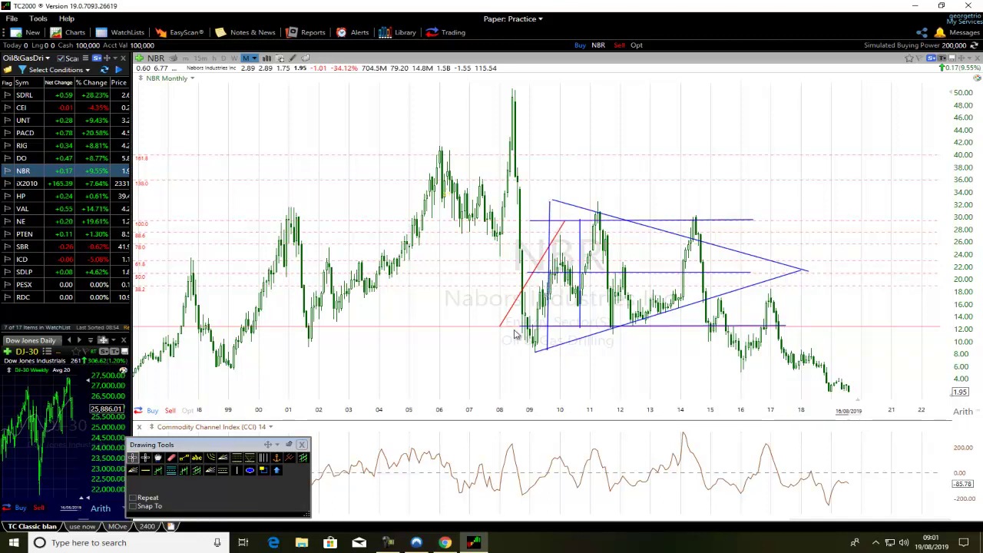
Draw a vertical measure line down from the triangle breakdown.
click(184, 457)
click(538, 350)
click(544, 274)
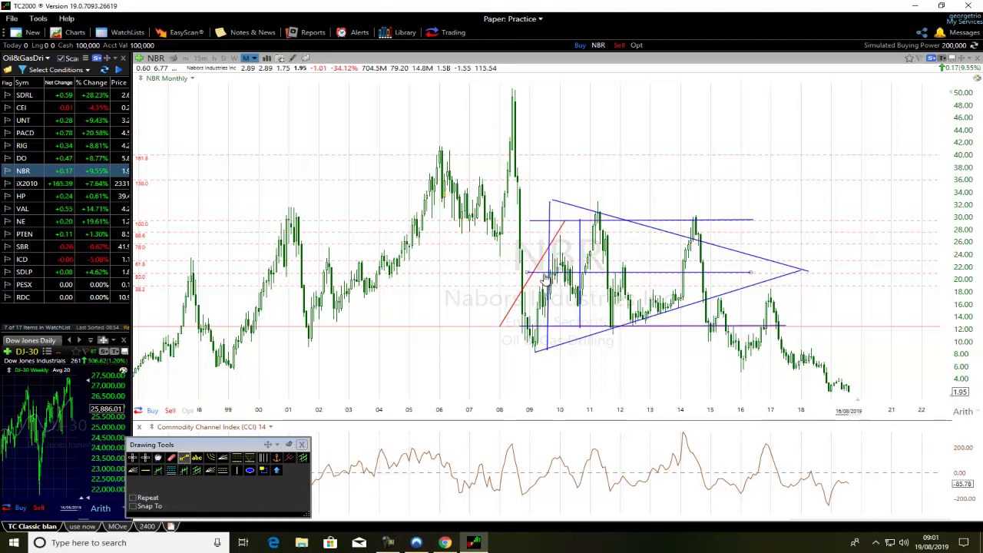
mouse_move(543, 278)
mouse_down()
mouse_move(544, 355)
mouse_move(563, 359)
mouse_move(550, 338)
mouse_move(784, 390)
mouse_move(805, 351)
mouse_move(712, 362)
mouse_move(826, 338)
mouse_move(802, 333)
mouse_move(708, 362)
mouse_up()
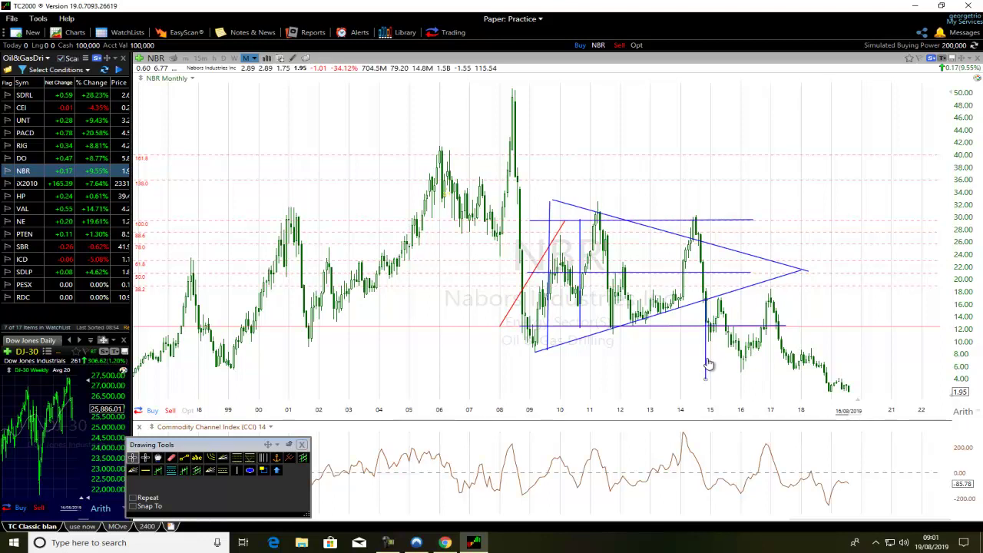
Place a horizontal support line at 4.00 and move the vertical line under the triangle apex.
click(146, 472)
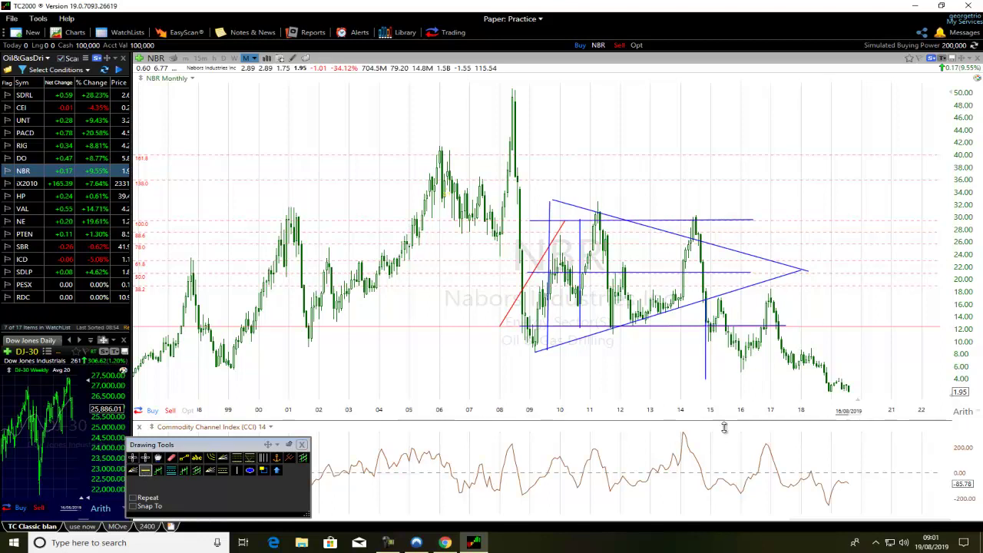
click(678, 379)
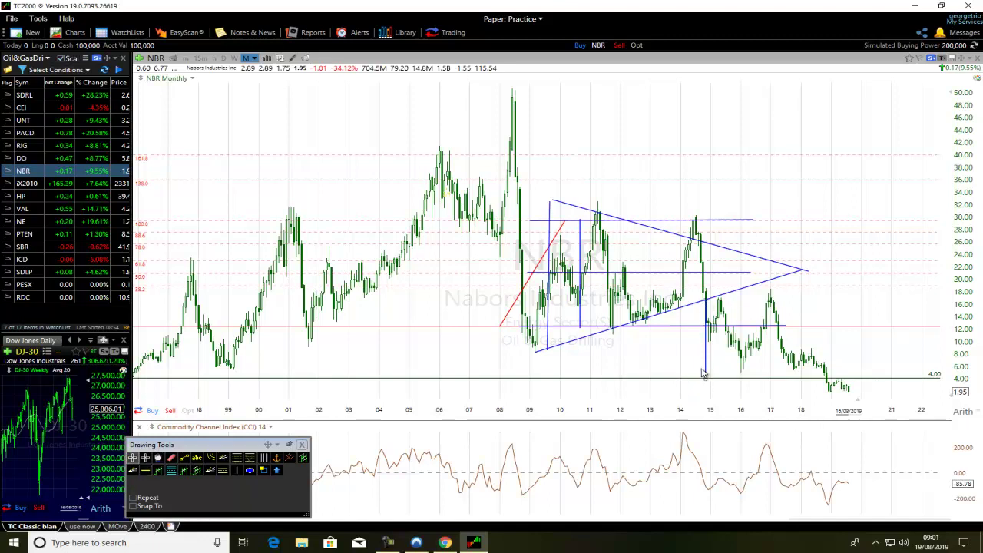
drag(551, 268, 315, 235)
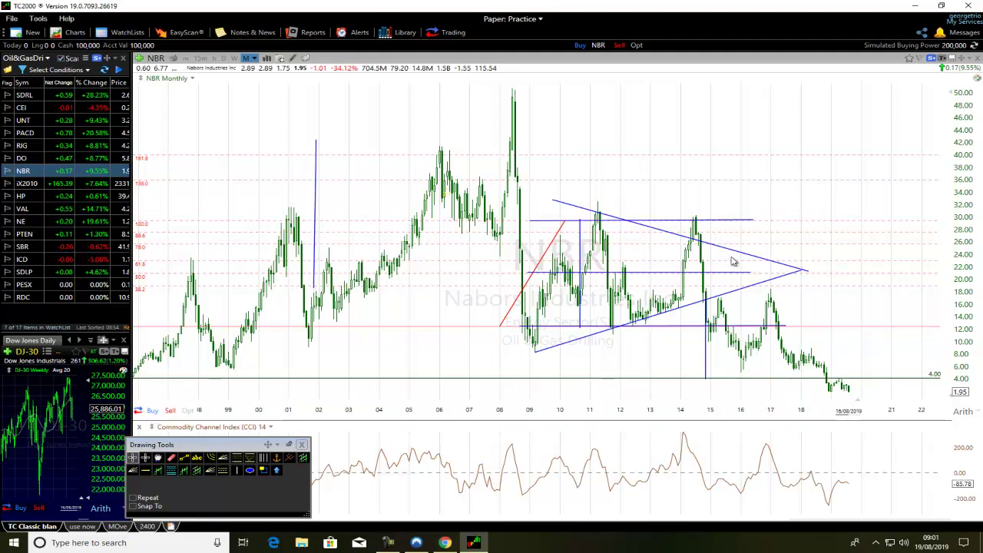
Shift both triangle trendlines onto the 1998–2006 rise and reposition the vertical lines toward 2016–2017.
drag(732, 256, 364, 174)
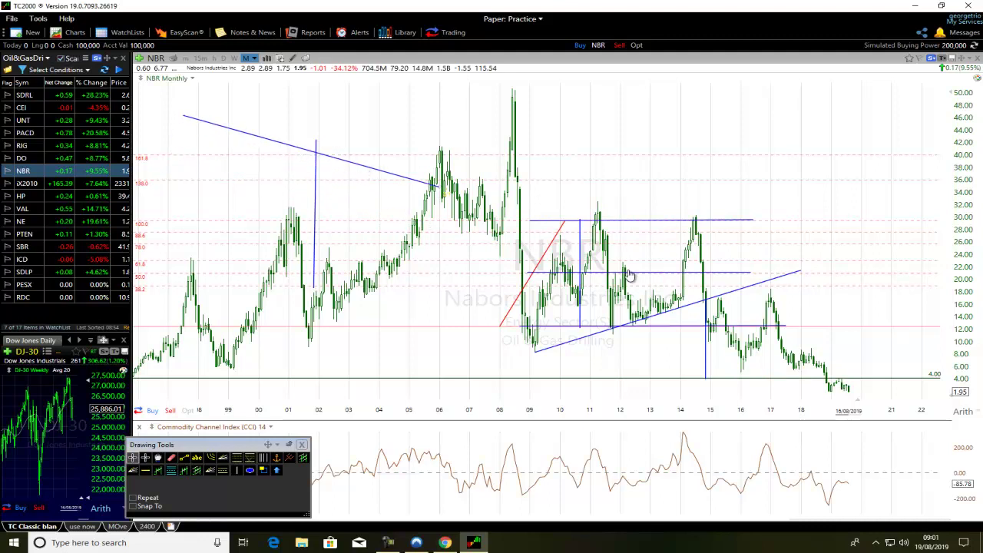
drag(682, 311, 321, 204)
drag(710, 364, 317, 242)
drag(581, 264, 360, 250)
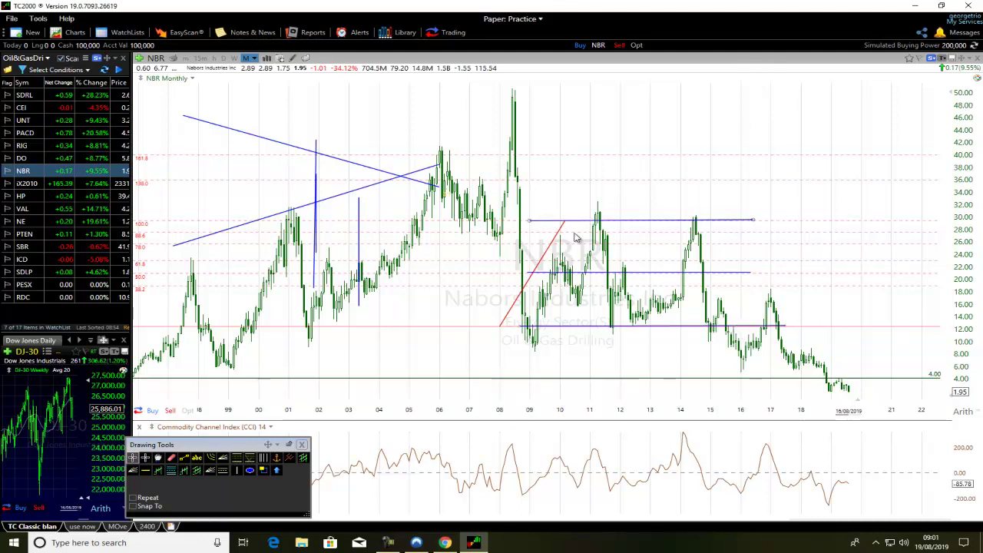
drag(358, 247, 602, 278)
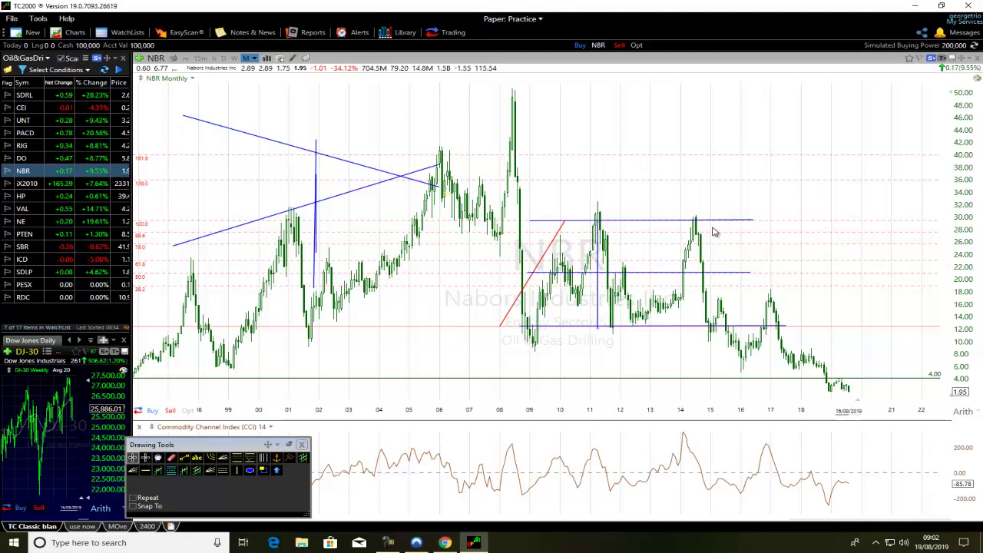
mouse_move(600, 286)
mouse_down()
mouse_move(752, 394)
mouse_move(735, 391)
mouse_up()
Place the tall vertical line left of the early triangle and a short one under the 2016 low ending at 12.65.
right_click(736, 392)
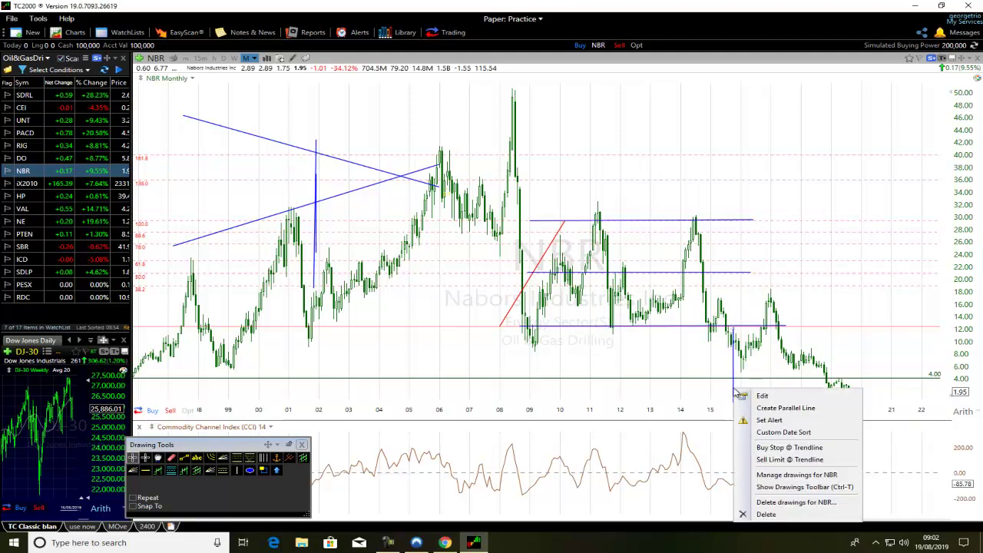
click(692, 397)
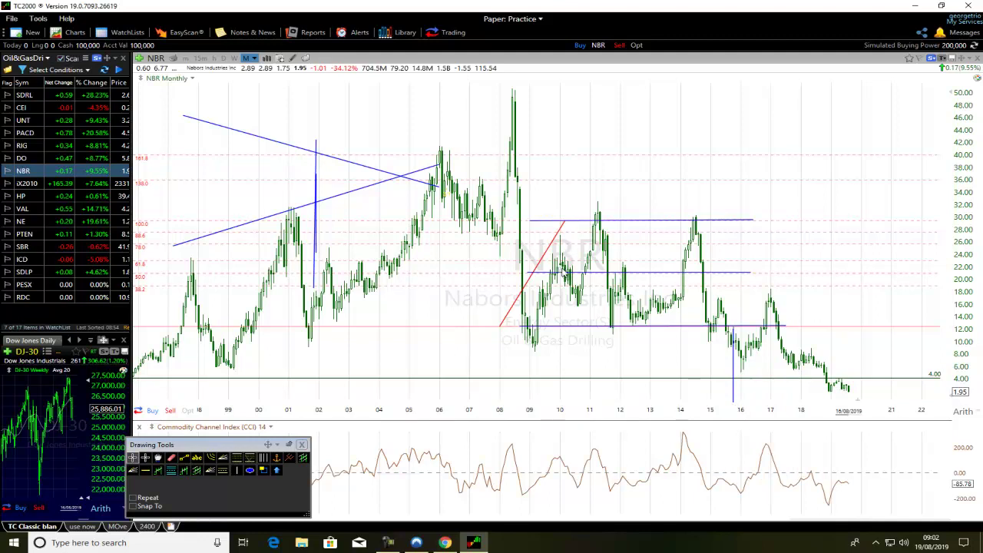
drag(315, 238, 250, 245)
drag(319, 232, 586, 324)
drag(587, 357, 762, 362)
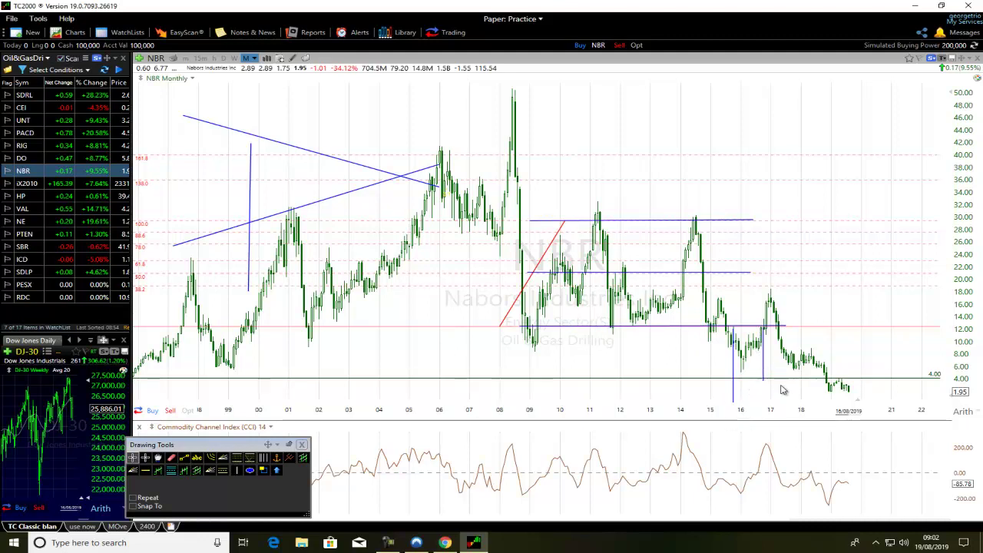
Move the short vertical lines from the 2017 lows into the 1999–2001 triangle.
scroll(780, 401, up, 2)
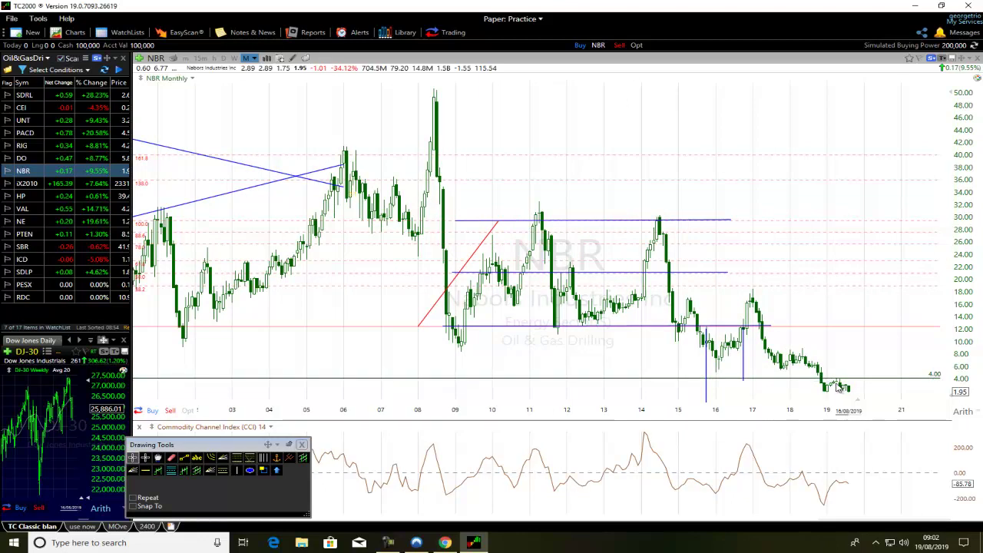
scroll(839, 388, down, 1)
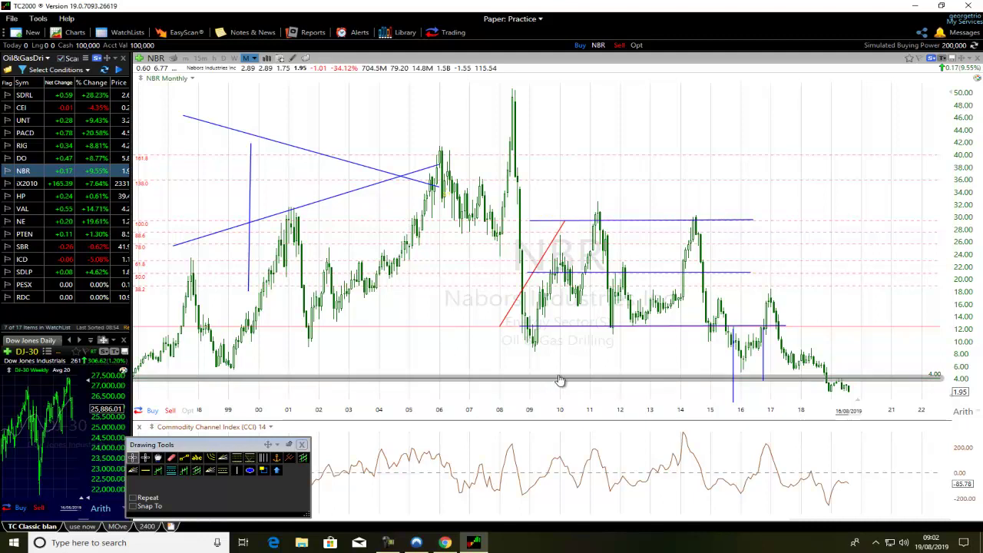
drag(733, 384, 653, 344)
key(ctrl+z)
drag(764, 349, 298, 191)
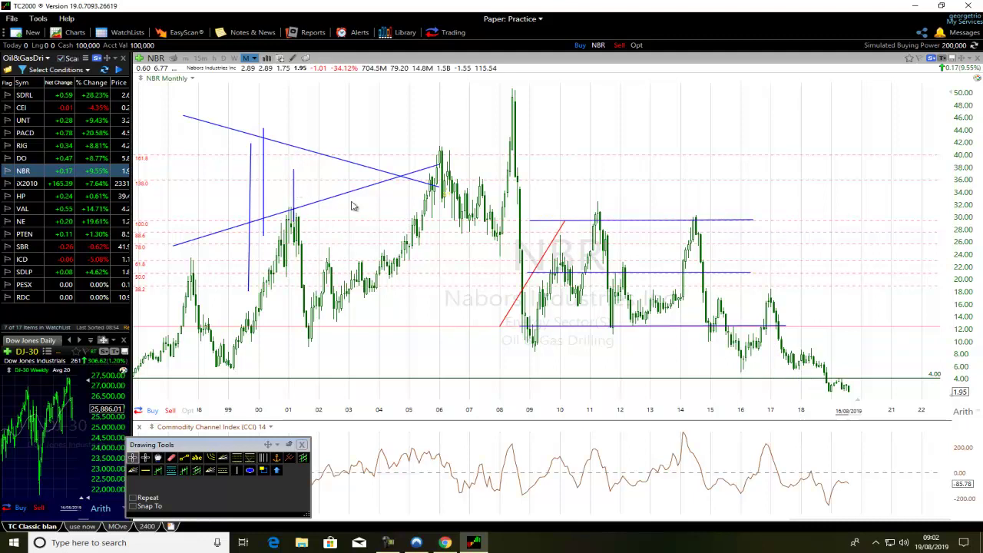
scroll(346, 323, up, 2)
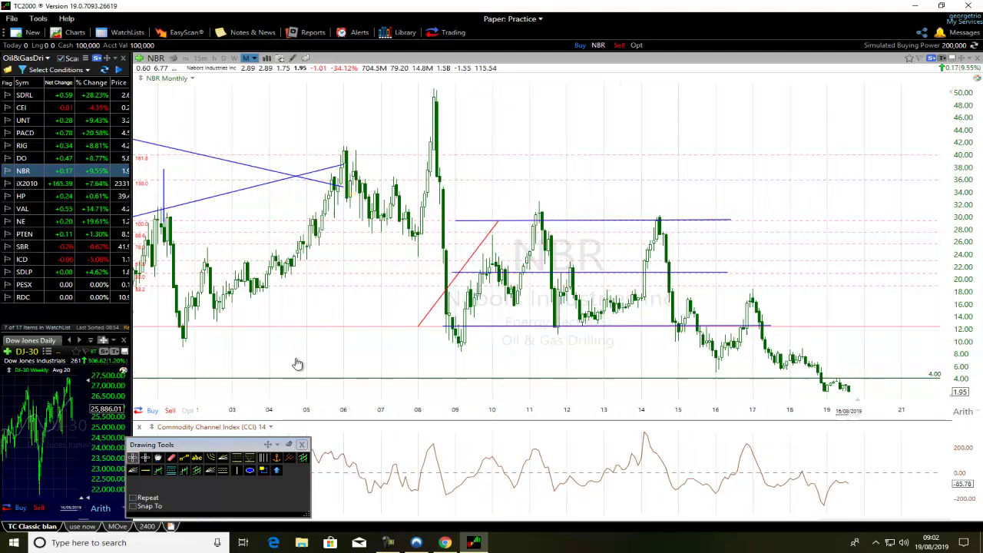
click(183, 457)
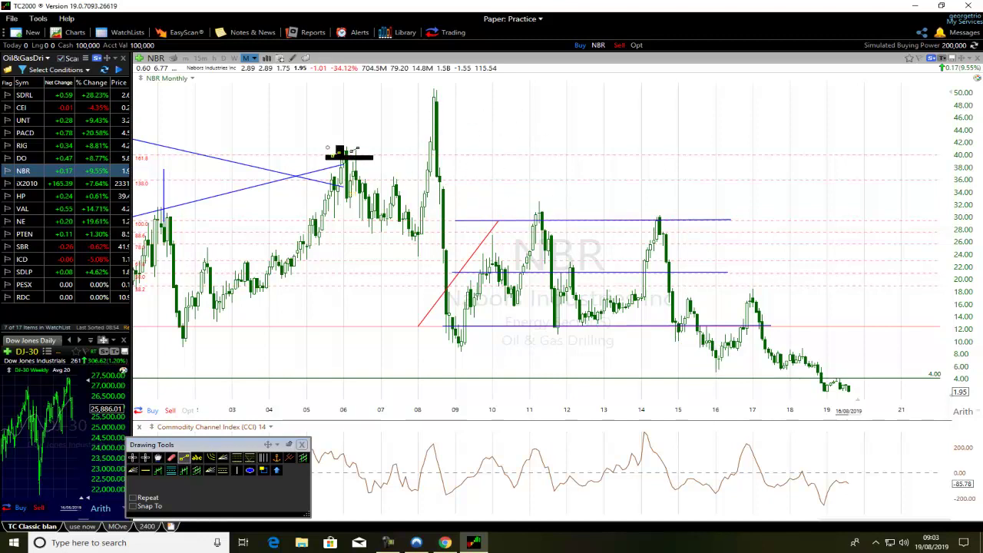
Draw a downtrend line from the 2006 high and a parallel lower line along the lows.
drag(343, 146, 939, 350)
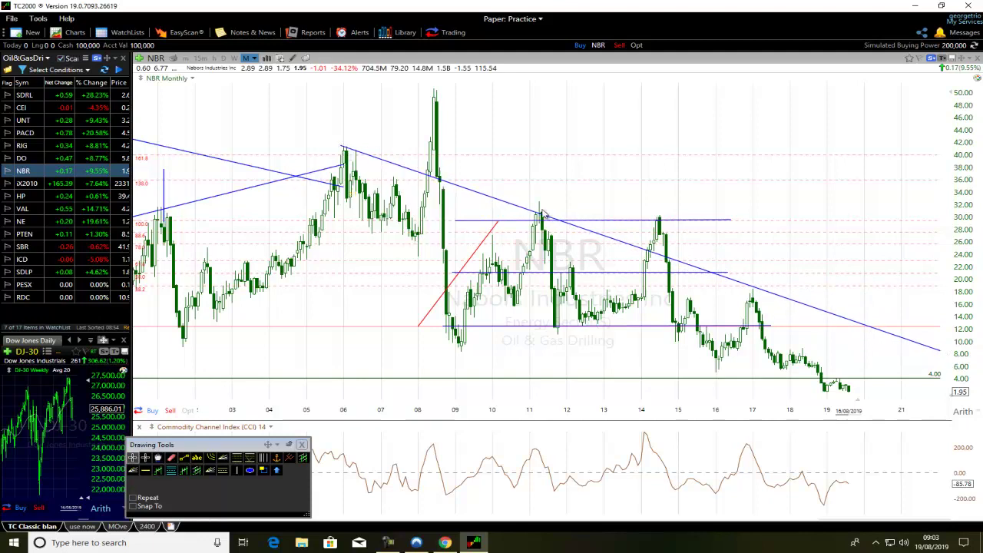
click(184, 459)
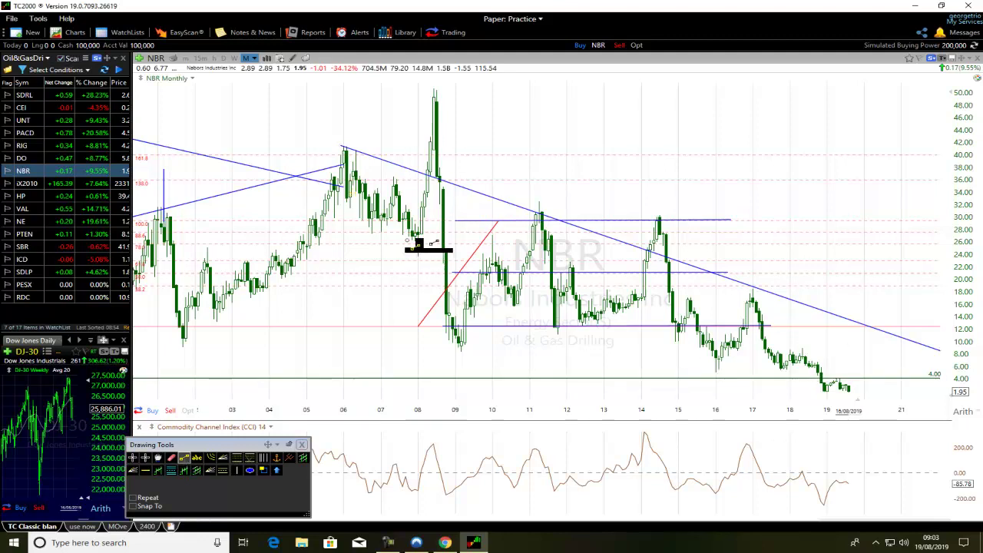
mouse_move(359, 238)
mouse_down()
mouse_move(640, 344)
mouse_move(826, 394)
mouse_up()
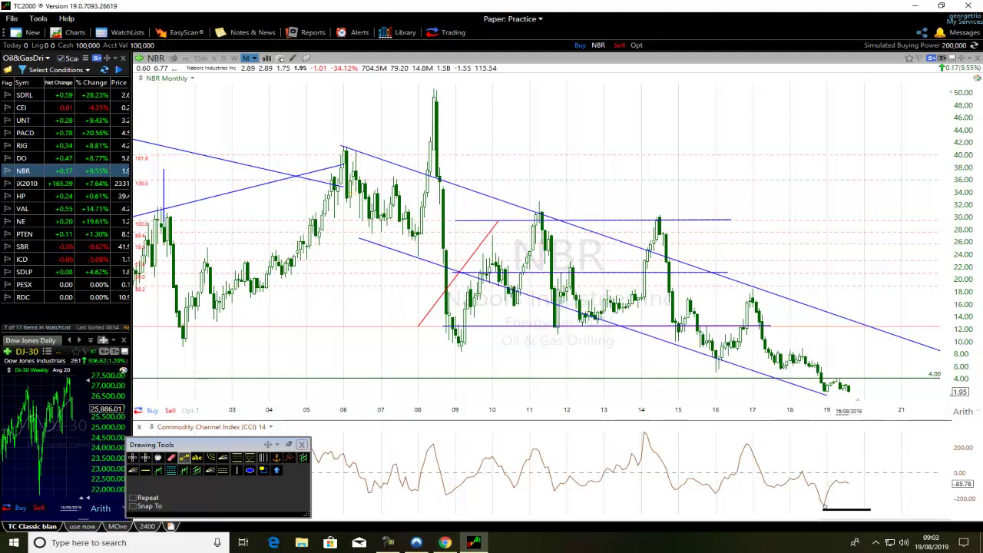
key(Escape)
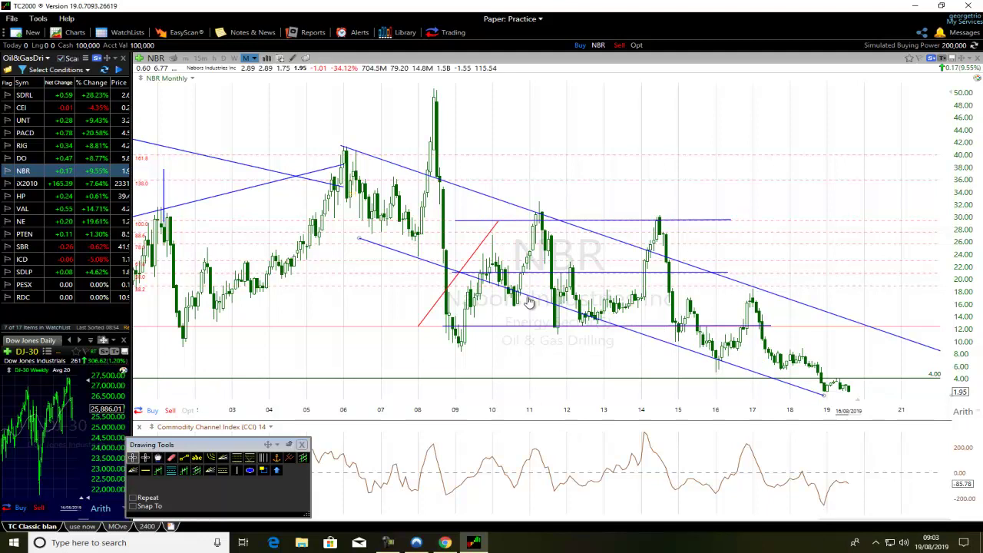
drag(528, 302, 518, 311)
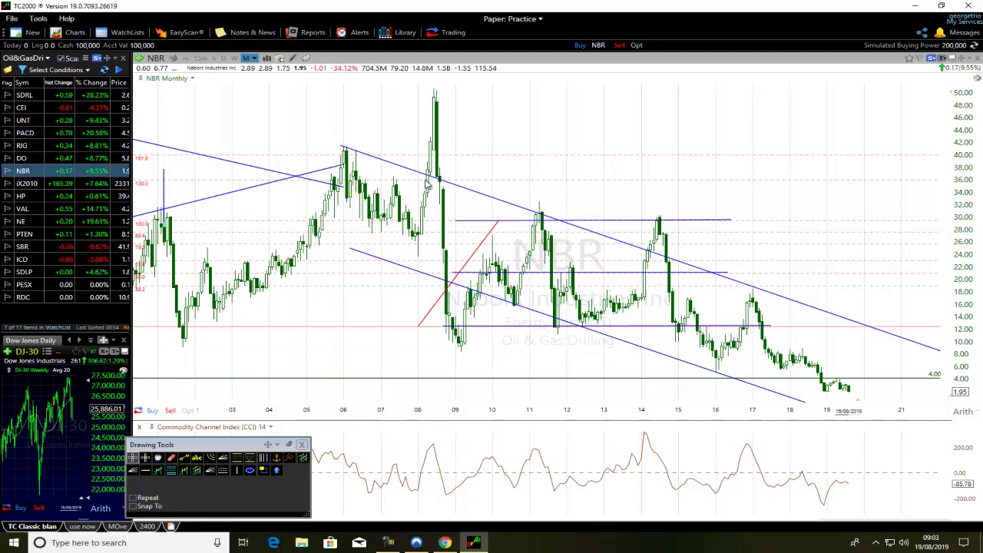
Recolour the upper channel line red.
right_click(610, 244)
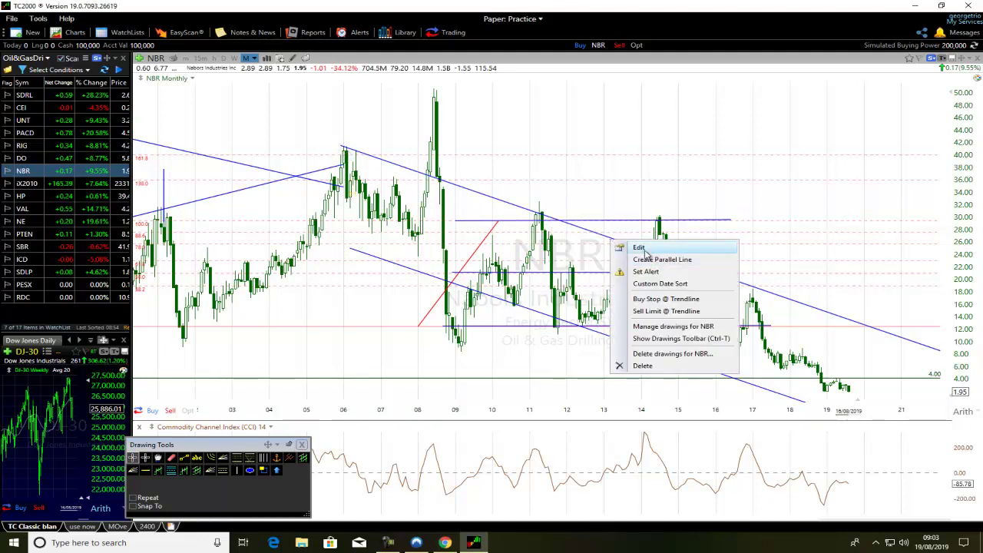
click(645, 253)
click(762, 278)
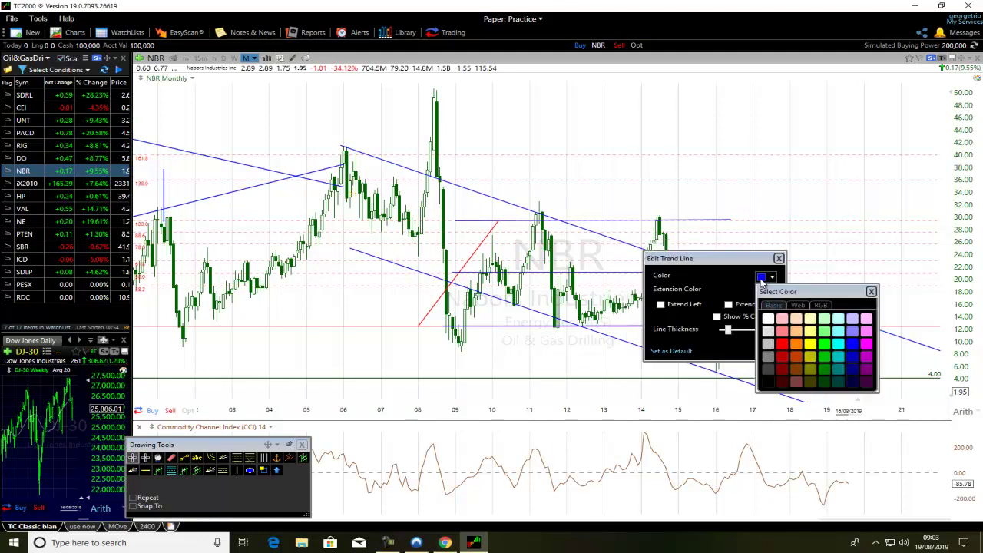
click(784, 348)
click(769, 348)
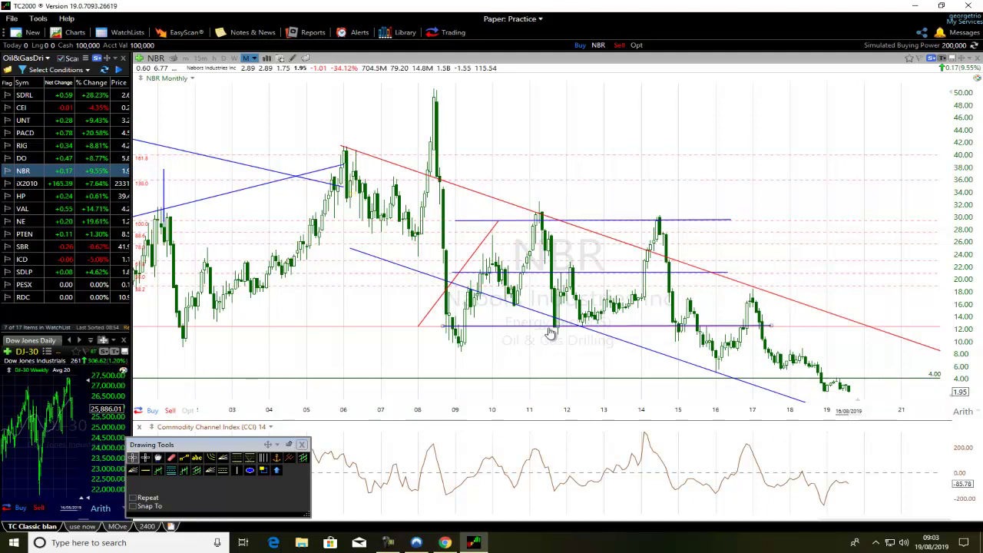
Reposition the lower channel line and recolour it red.
mouse_move(516, 309)
drag(514, 306, 544, 286)
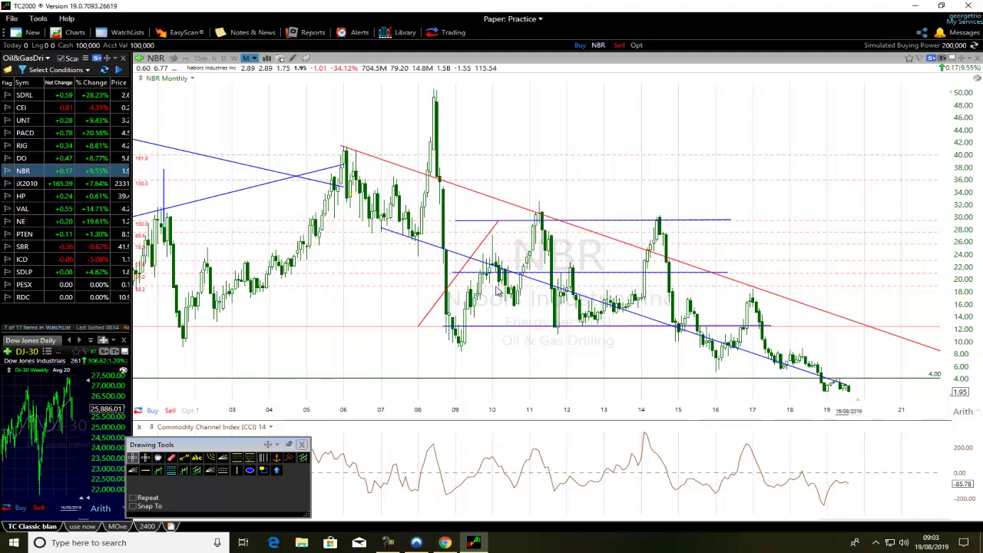
drag(622, 310, 590, 333)
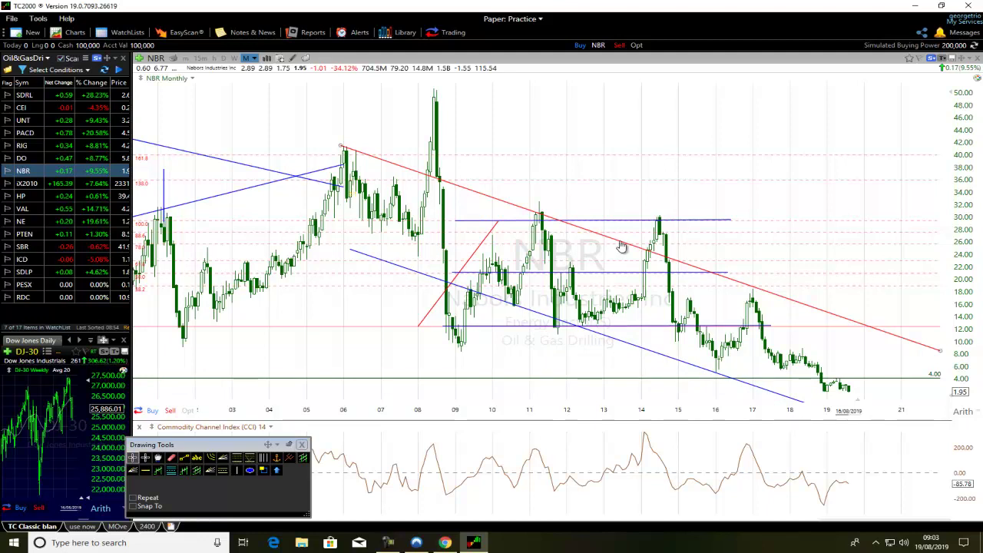
right_click(607, 339)
click(636, 344)
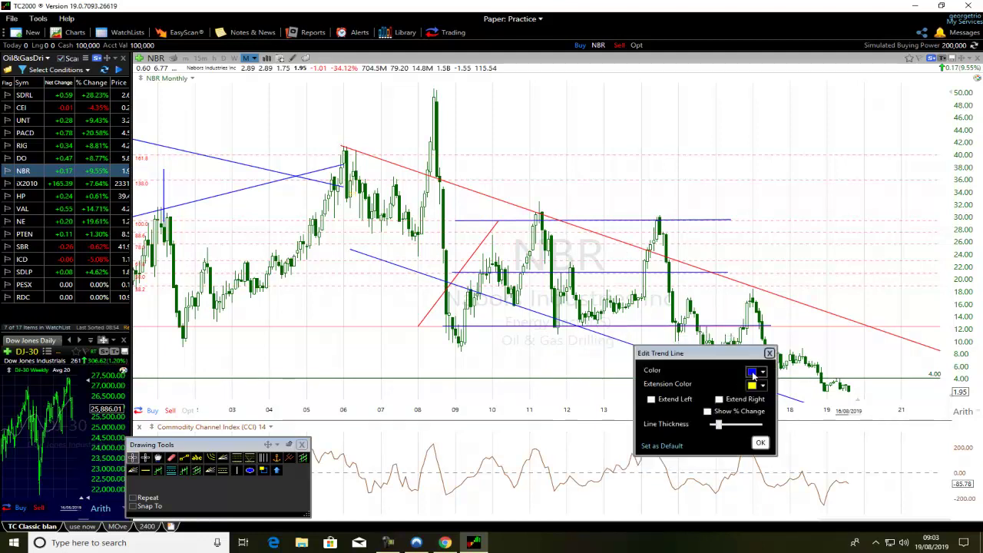
click(752, 374)
click(772, 444)
click(761, 444)
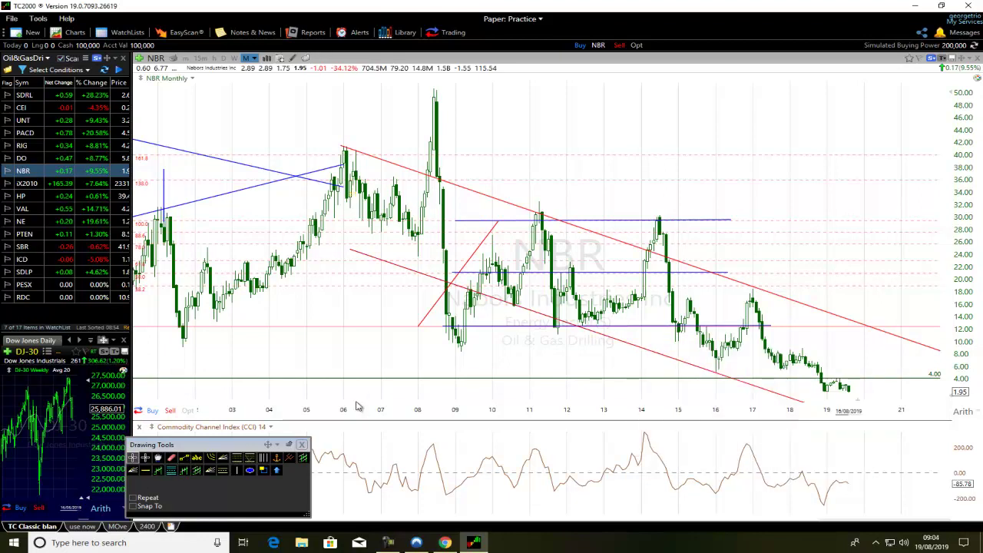
Draw a short steep blue trendline and settle it near 2008.
click(184, 459)
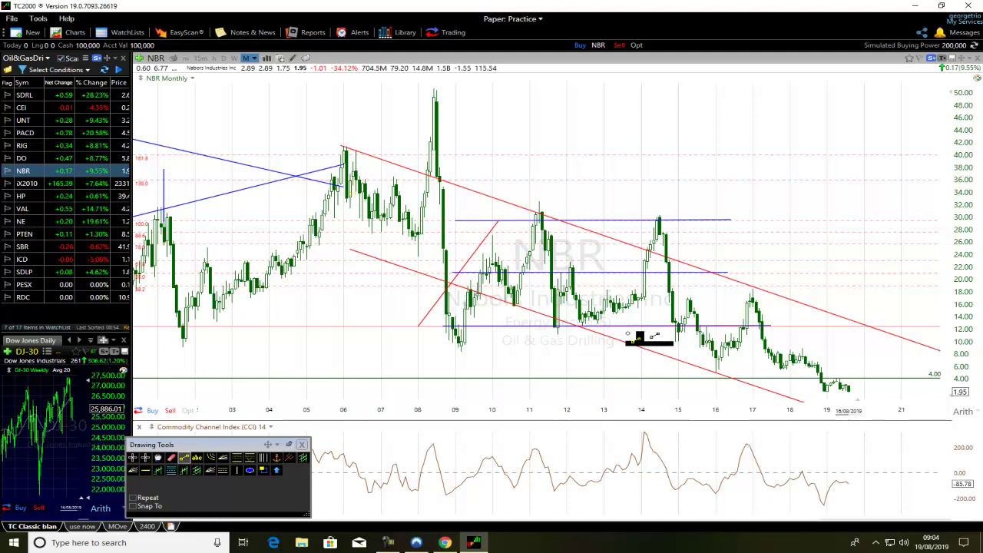
mouse_move(680, 266)
mouse_down()
mouse_move(660, 327)
mouse_move(635, 351)
mouse_up()
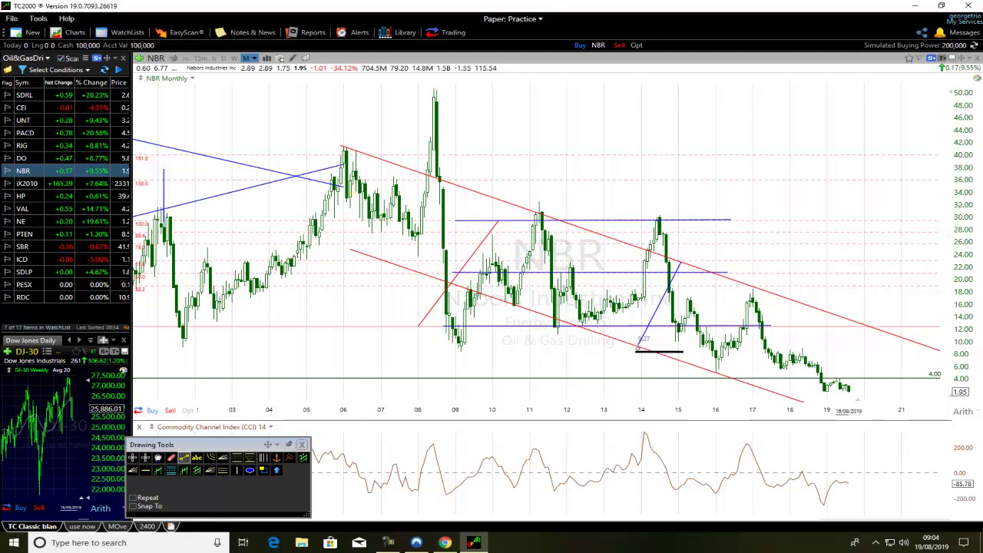
drag(663, 302, 632, 387)
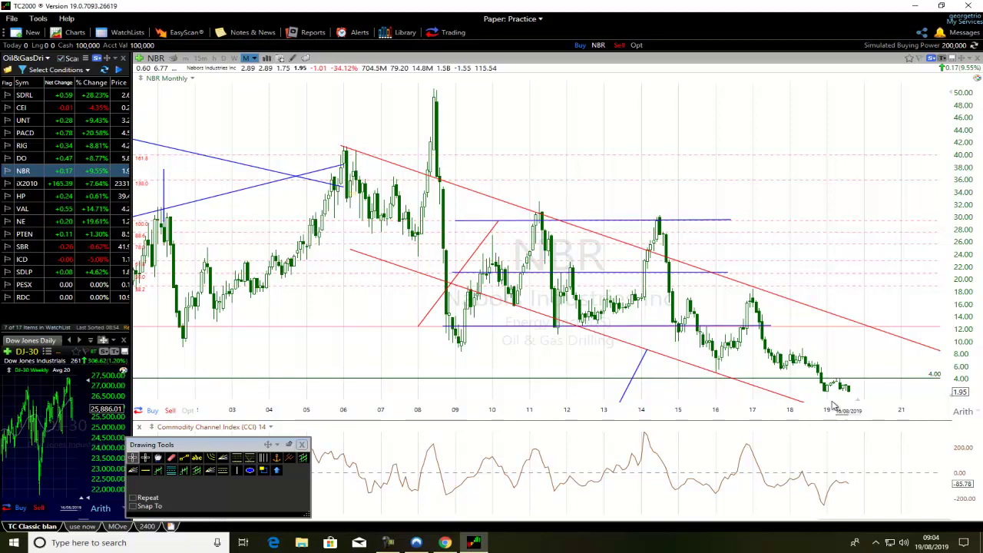
drag(636, 376, 471, 219)
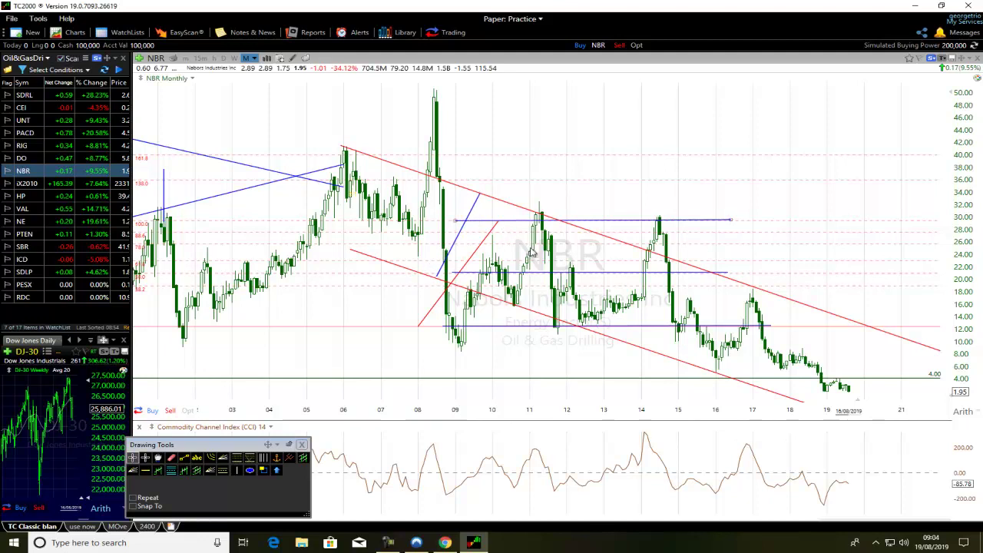
drag(458, 245, 420, 329)
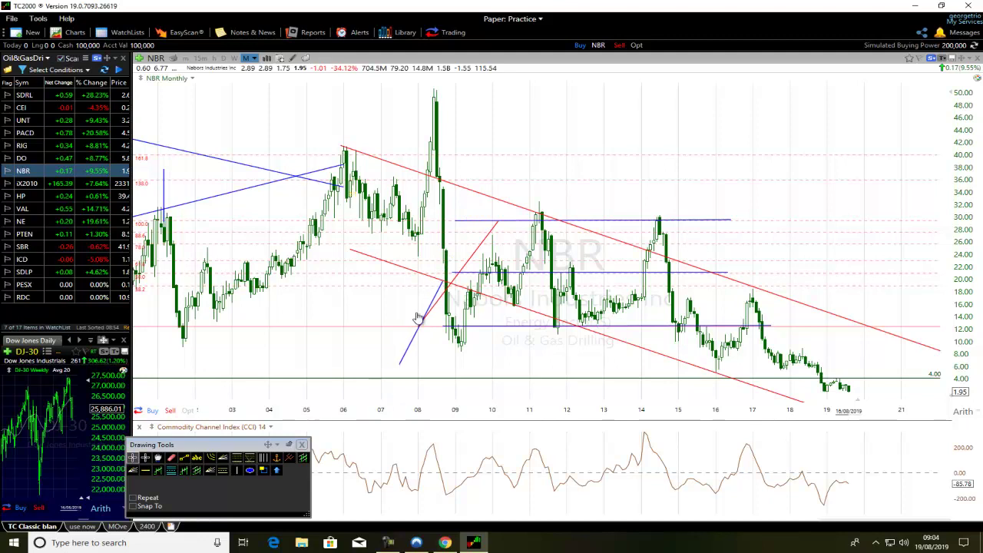
Draw two parallel descending blue trendlines below the red channel lows.
click(184, 457)
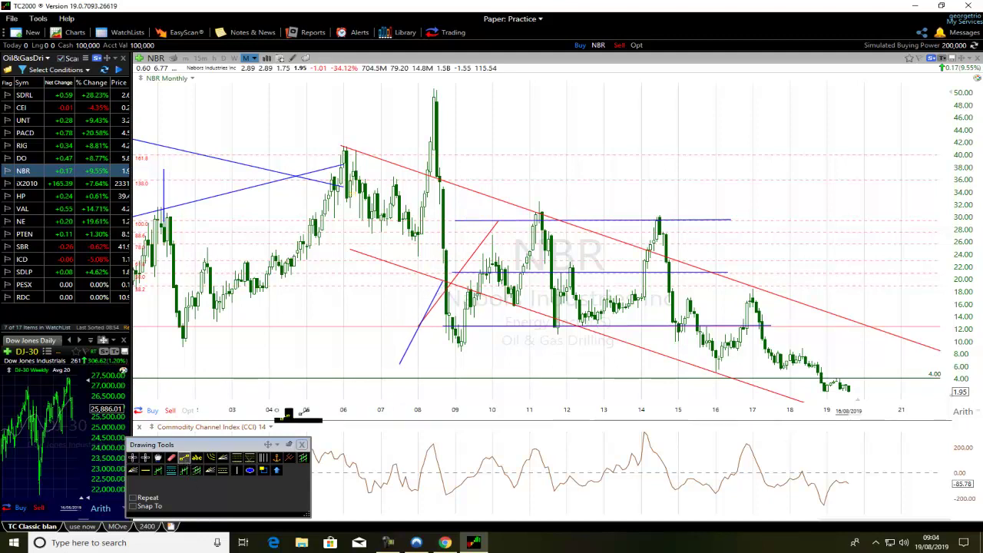
drag(283, 326, 564, 396)
drag(611, 443, 461, 515)
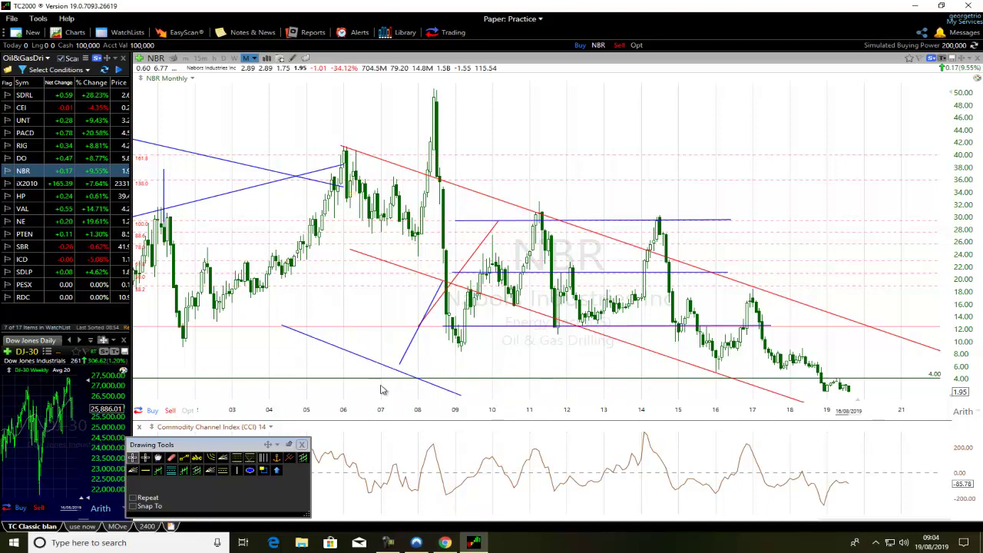
drag(394, 373, 404, 368)
mouse_move(476, 399)
mouse_down()
mouse_move(528, 438)
mouse_move(519, 443)
mouse_up()
click(183, 457)
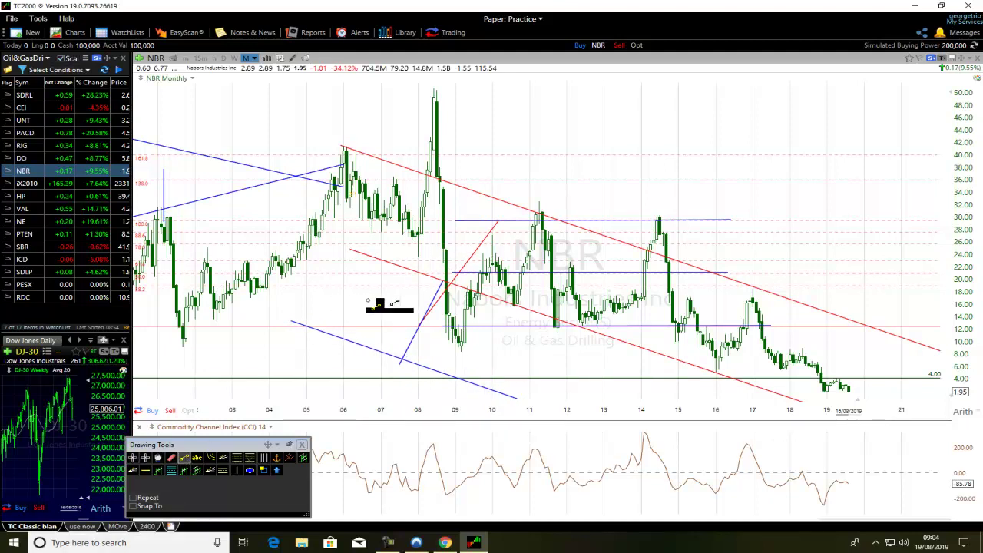
drag(338, 283, 687, 395)
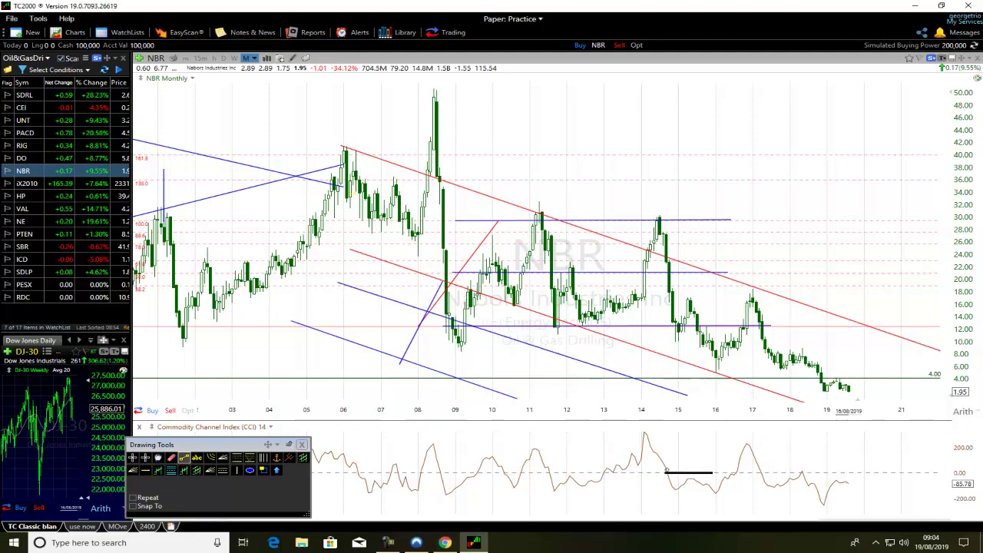
drag(513, 354, 441, 275)
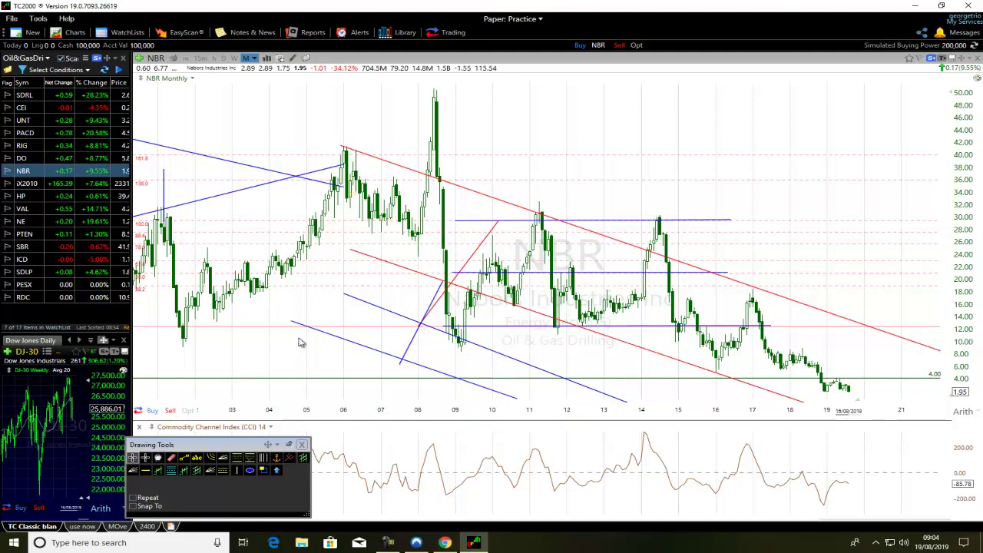
scroll(300, 347, down, 2)
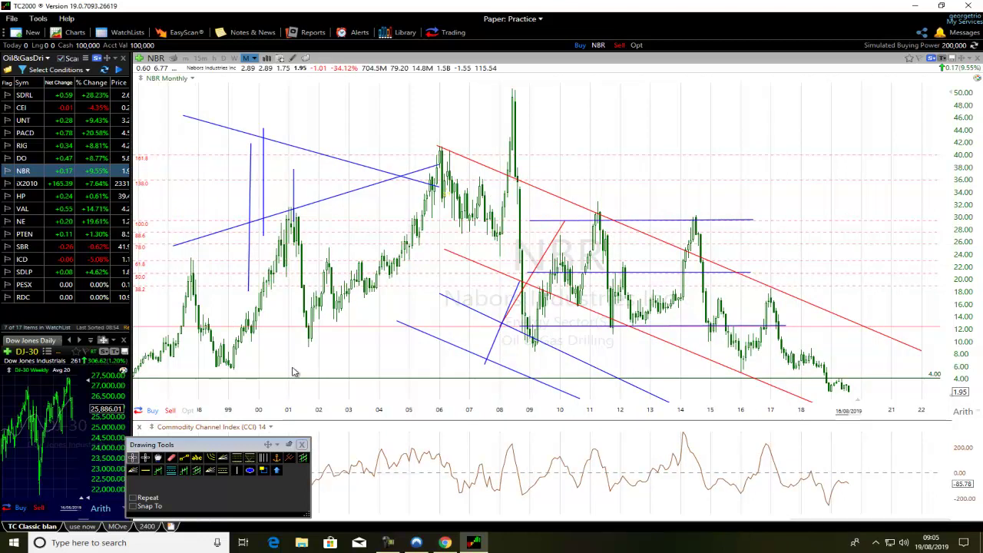
click(145, 469)
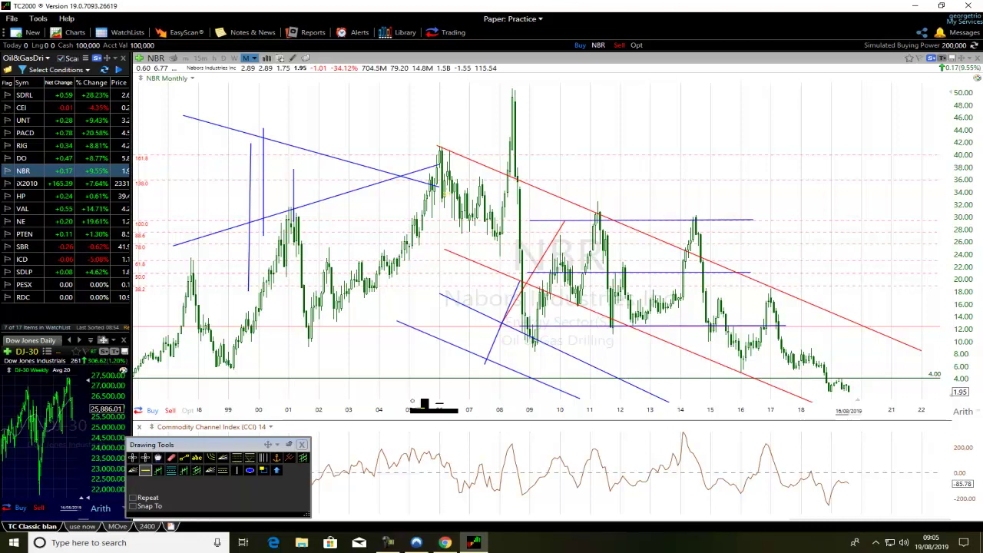
scroll(649, 322, up, 2)
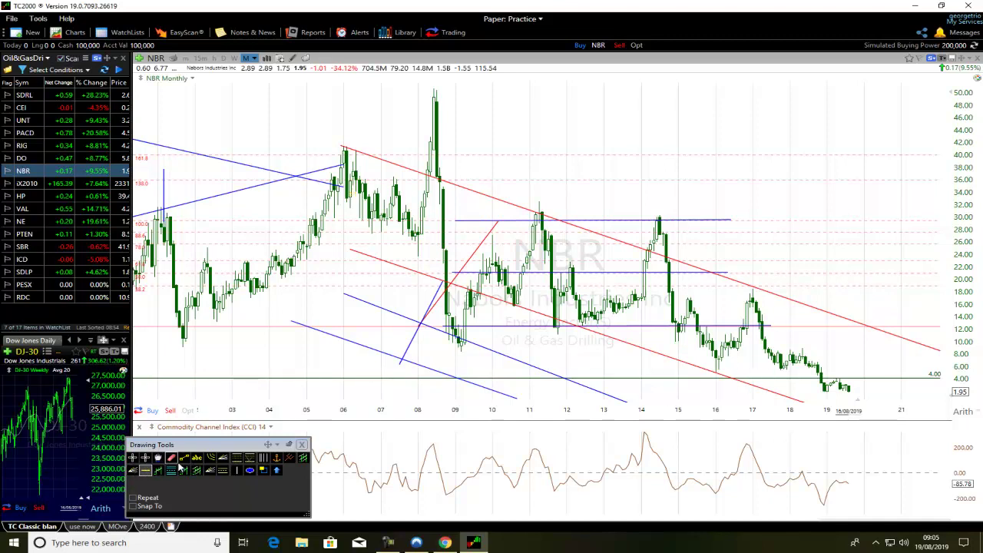
Add a 9.85 horizontal support line and a green circle around the early-2000s low.
click(146, 471)
click(185, 343)
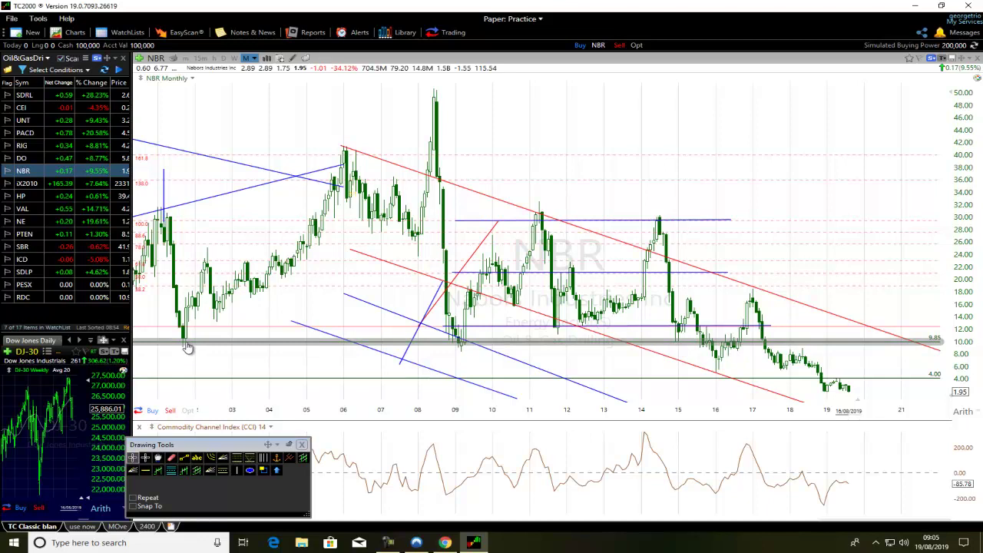
click(251, 471)
drag(198, 330, 168, 357)
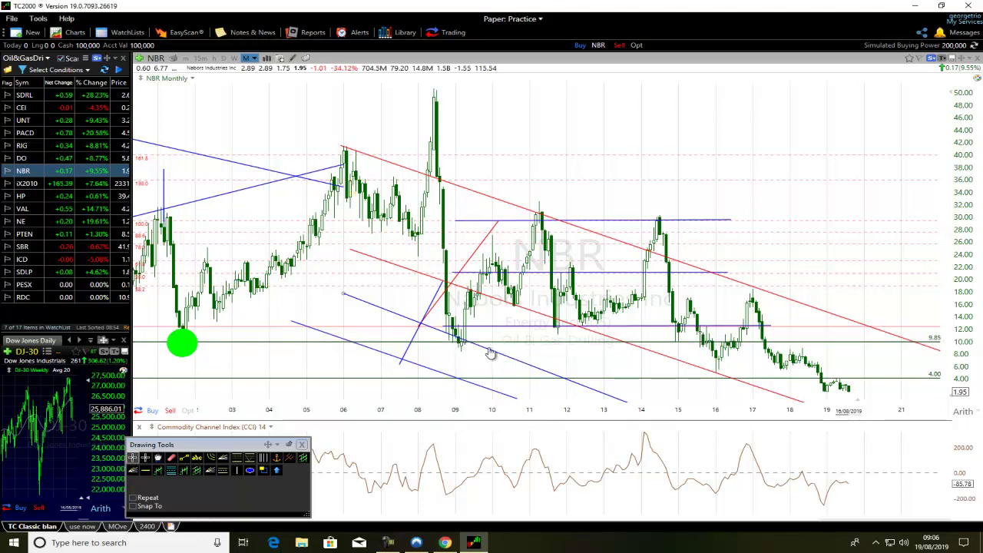
Shift the lower blue parallel trendlines slightly into position.
drag(485, 353, 499, 340)
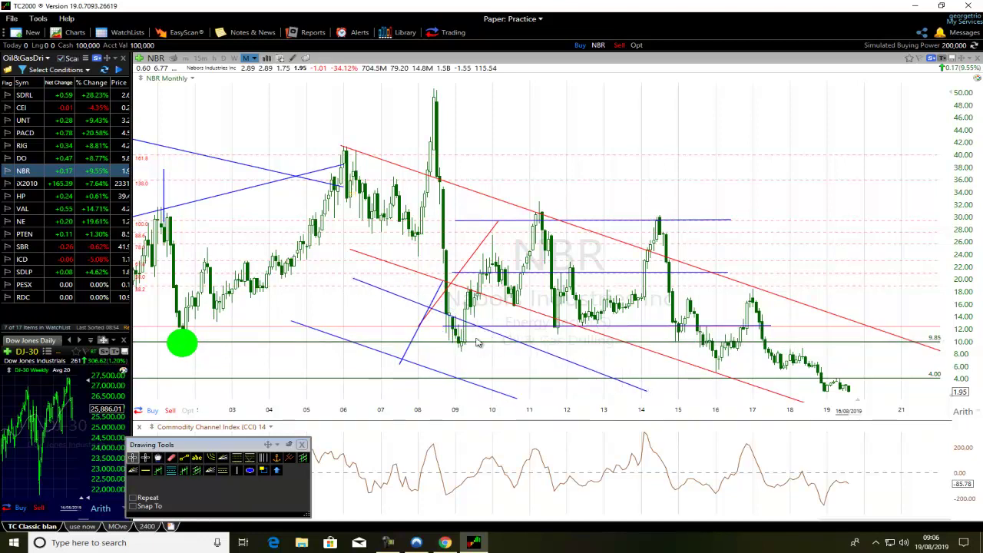
mouse_move(451, 325)
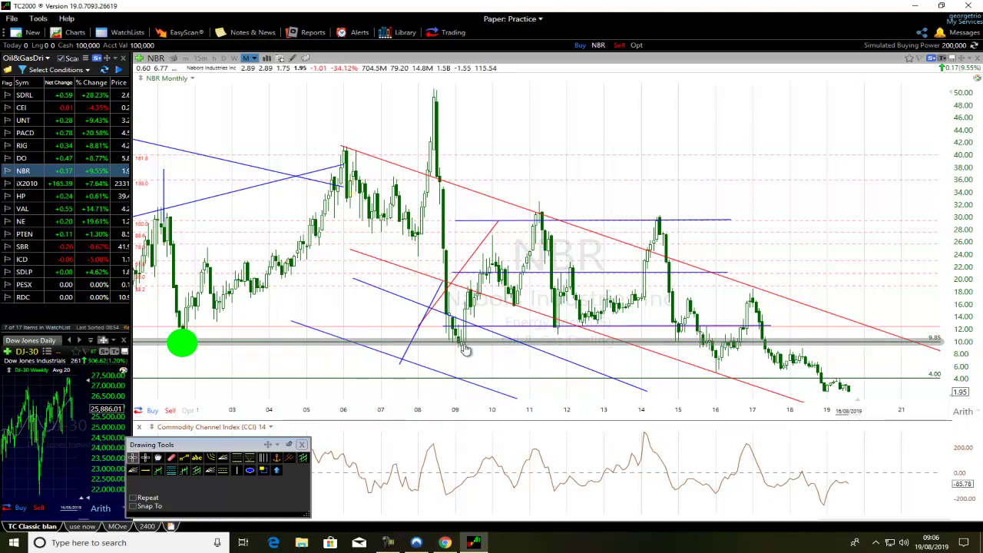
mouse_move(464, 348)
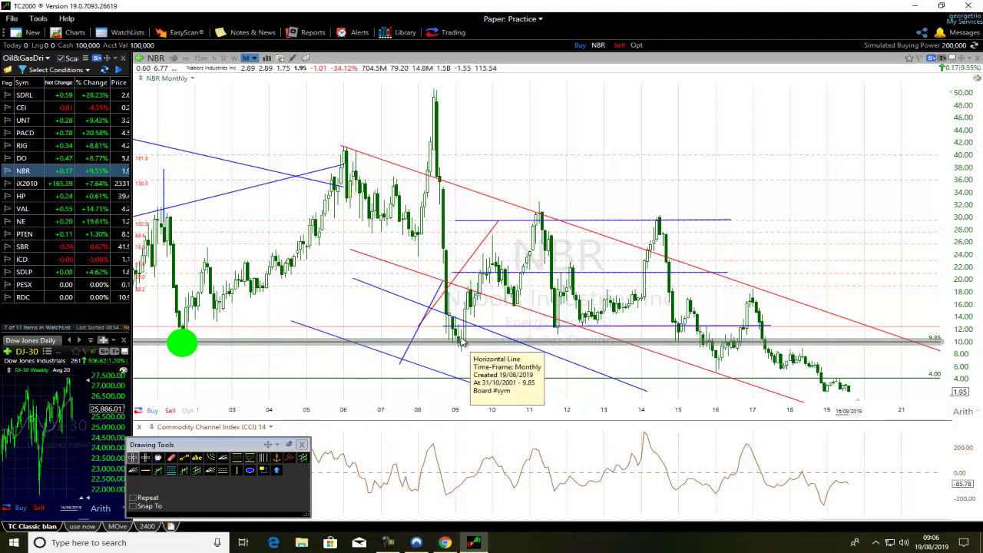
drag(457, 329, 451, 345)
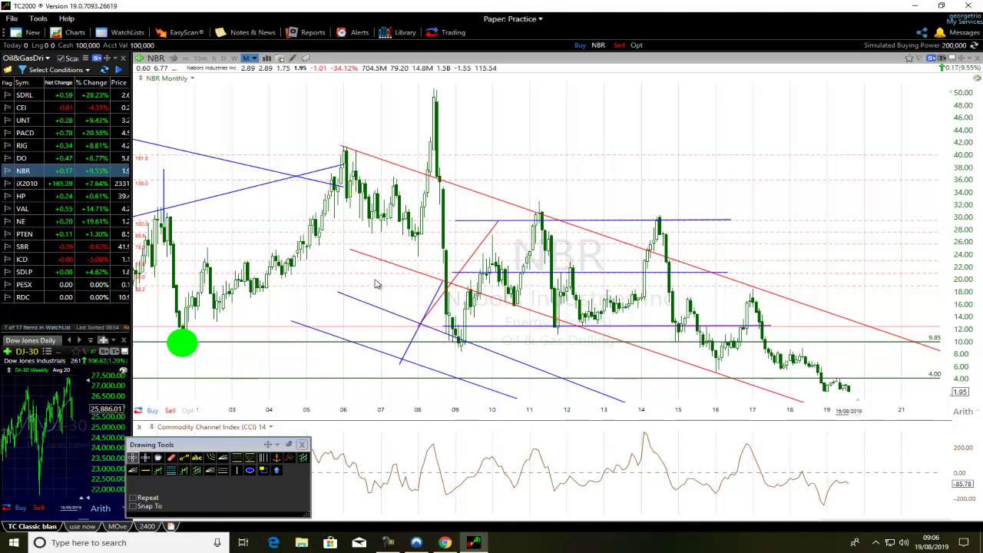
mouse_move(205, 349)
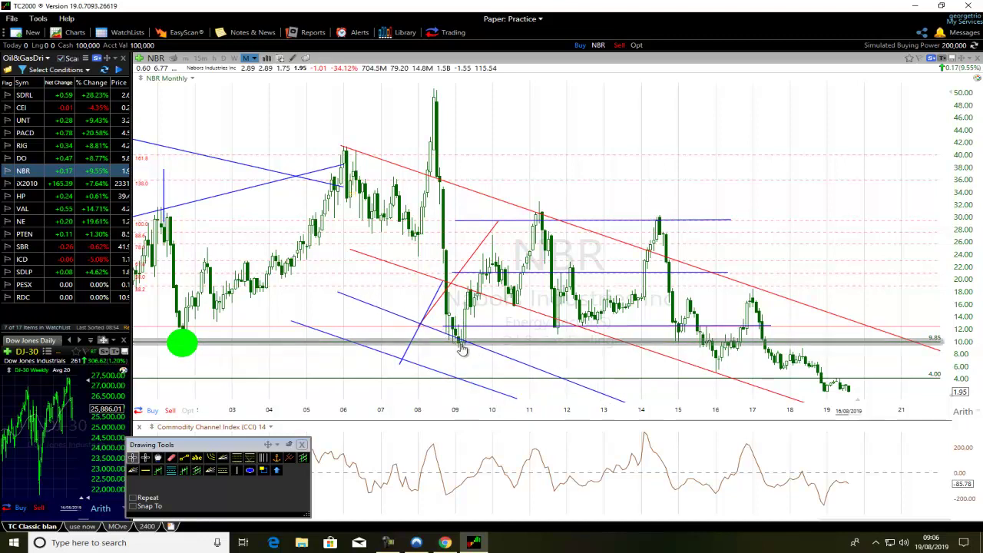
mouse_move(463, 345)
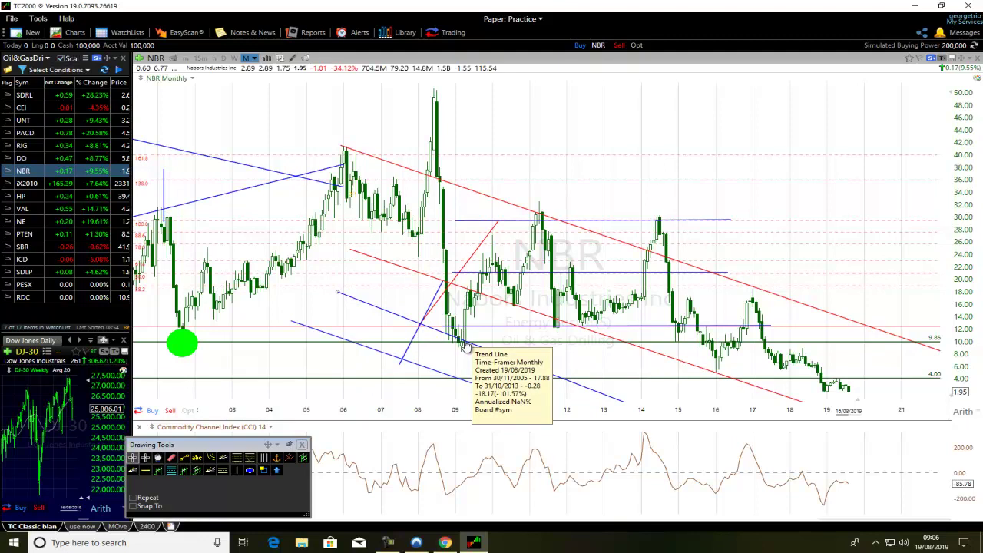
Draw a short blue trendline and move the green circle onto the 2009 low.
click(184, 457)
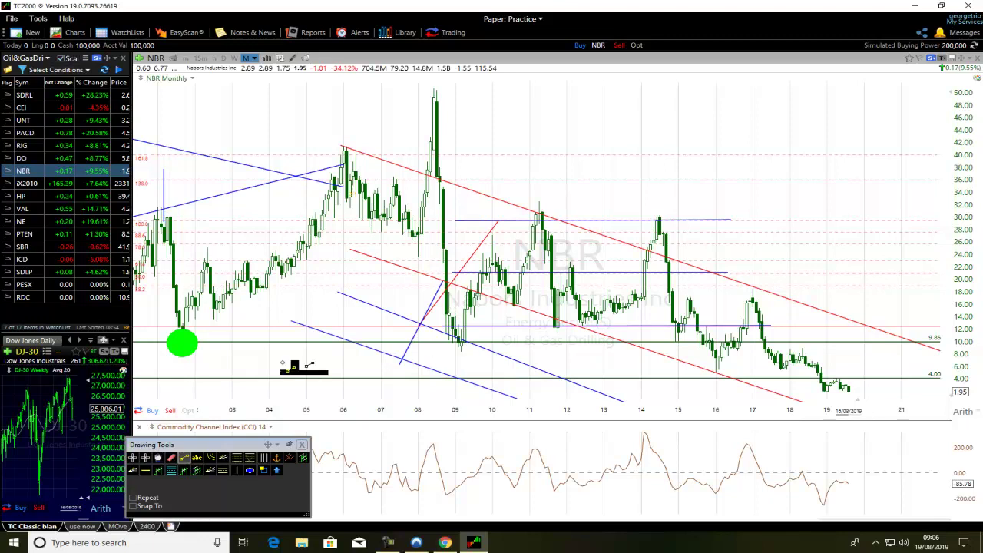
drag(183, 345, 263, 303)
mouse_move(183, 345)
mouse_down()
mouse_move(376, 372)
mouse_move(460, 360)
mouse_up()
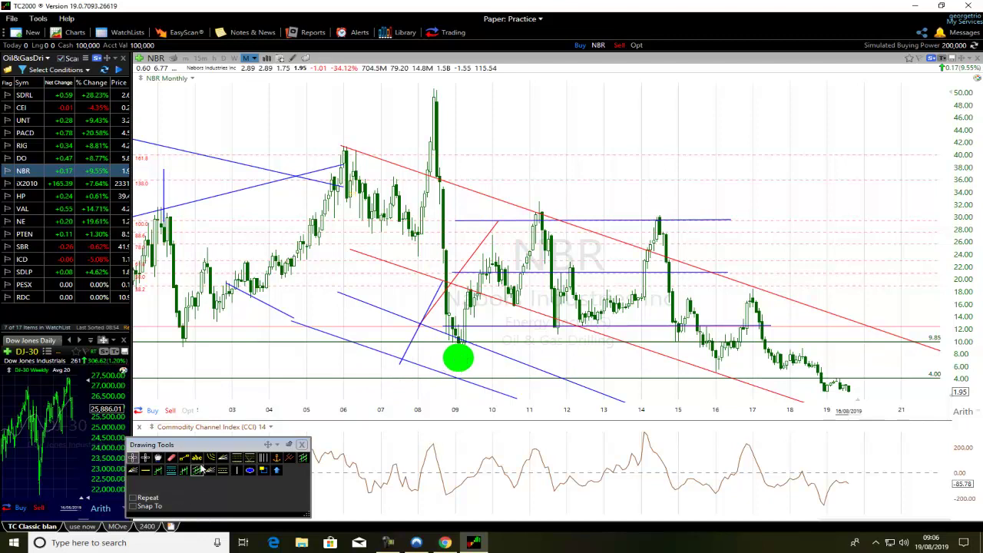
click(184, 458)
mouse_move(463, 347)
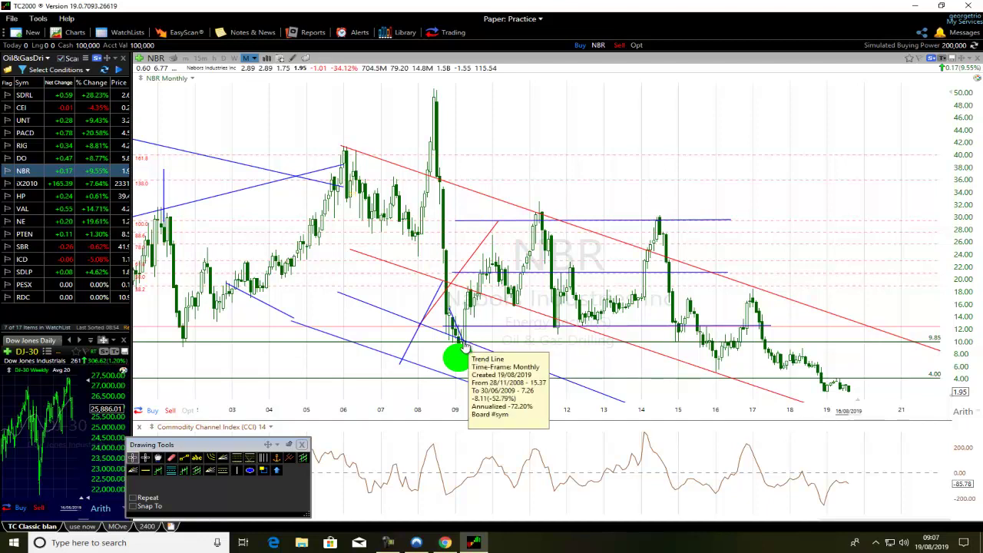